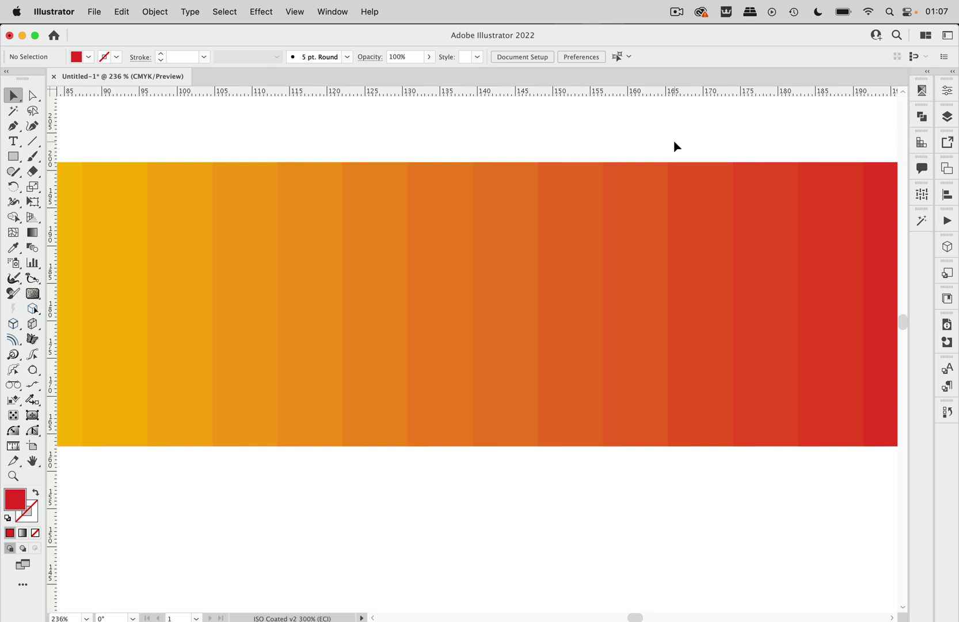
Select the grey gradient rectangle and bring up the Gradient panel below it.
{"action": "key", "text": "super+semicolon"}
{"action": "scroll", "coordinate": [516, 541], "scroll_direction": "down", "scroll_amount": 10}
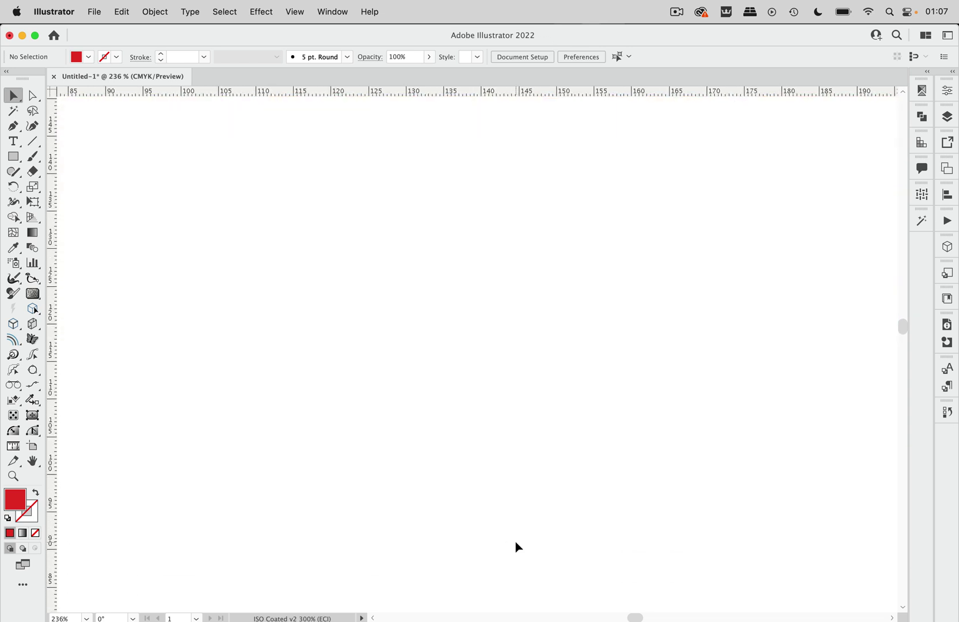
{"action": "scroll", "coordinate": [515, 541], "scroll_direction": "down", "scroll_amount": 5}
{"action": "scroll", "coordinate": [516, 541], "scroll_direction": "down", "scroll_amount": 8}
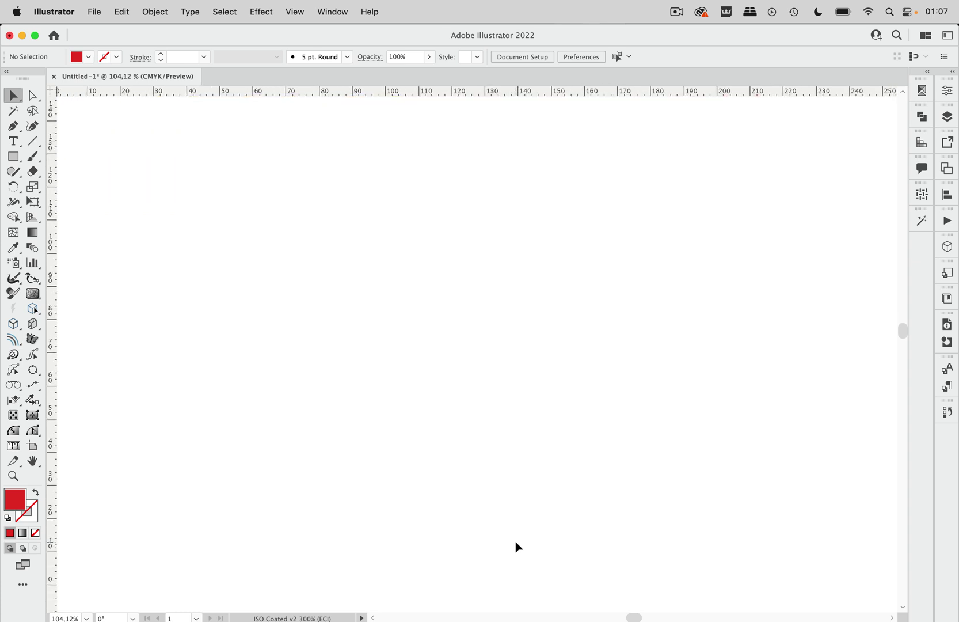
{"action": "scroll", "coordinate": [516, 541], "scroll_direction": "down", "scroll_amount": 5}
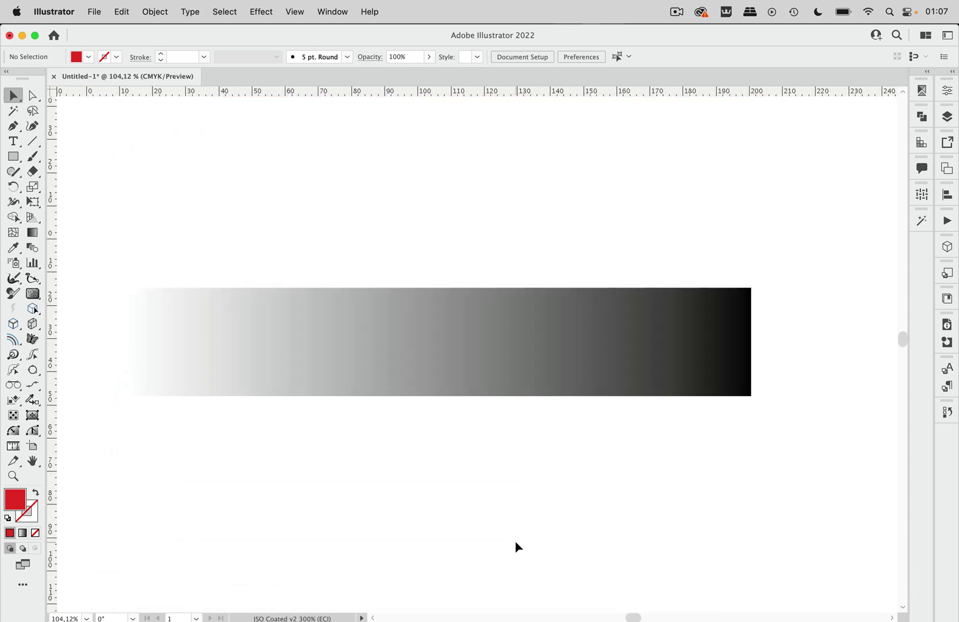
{"action": "scroll", "coordinate": [528, 287], "scroll_direction": "down", "scroll_amount": 3}
{"action": "left_click", "coordinate": [529, 246]}
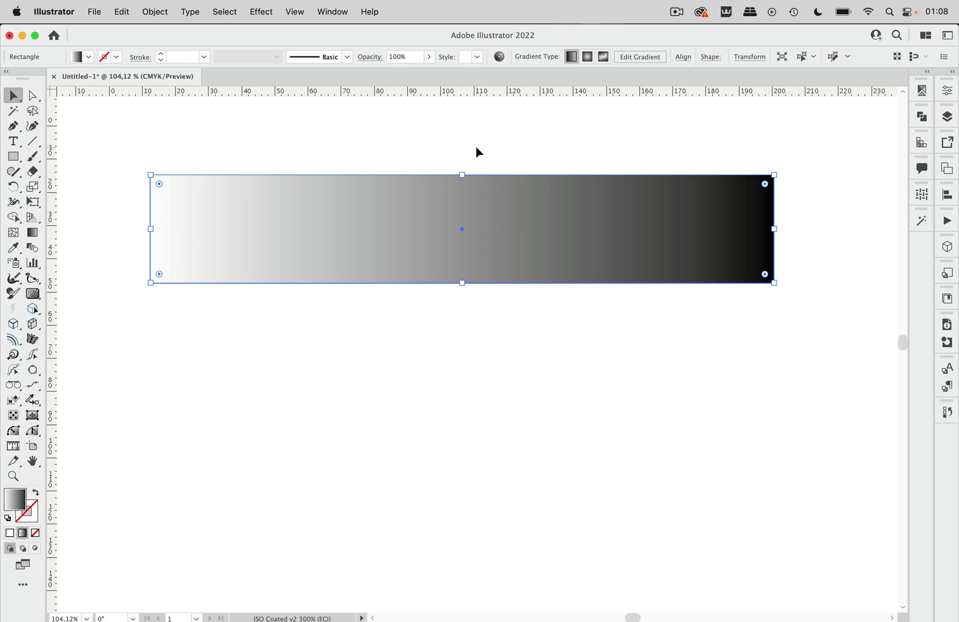
{"action": "left_click", "coordinate": [334, 12]}
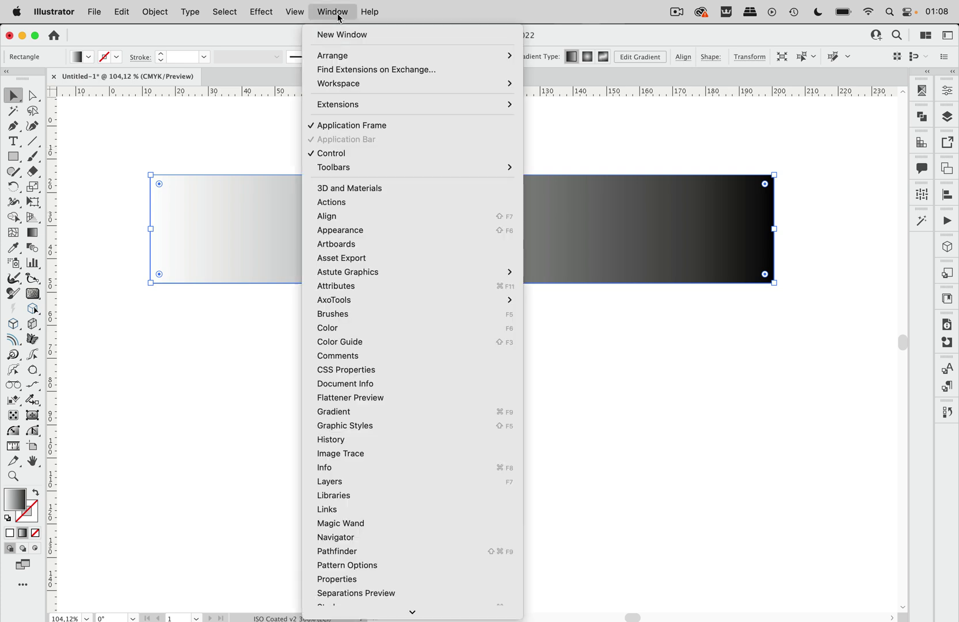
{"action": "left_click", "coordinate": [359, 412]}
{"action": "left_click_drag", "start_coordinate": [759, 198], "coordinate": [441, 370]}
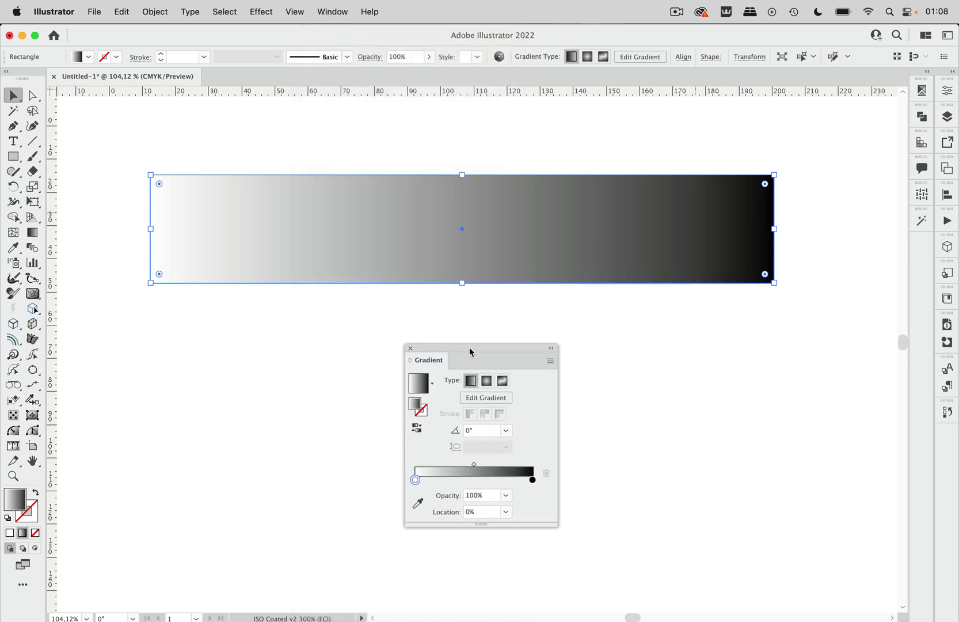
Change the gradient's white left stop to 80% black, then deselect and zoom out.
{"action": "double_click", "coordinate": [415, 480]}
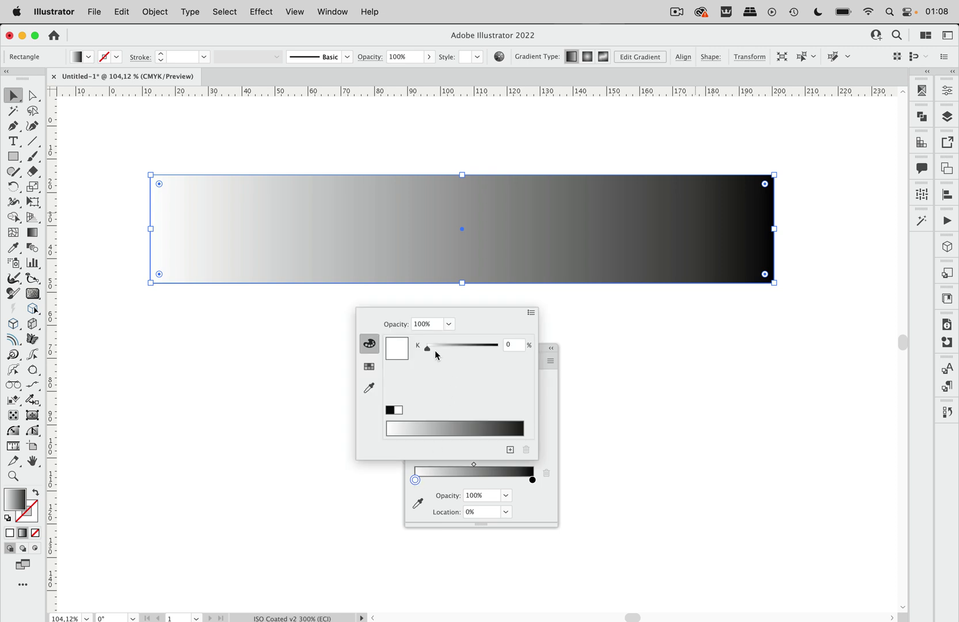
{"action": "left_click_drag", "start_coordinate": [429, 349], "coordinate": [485, 352]}
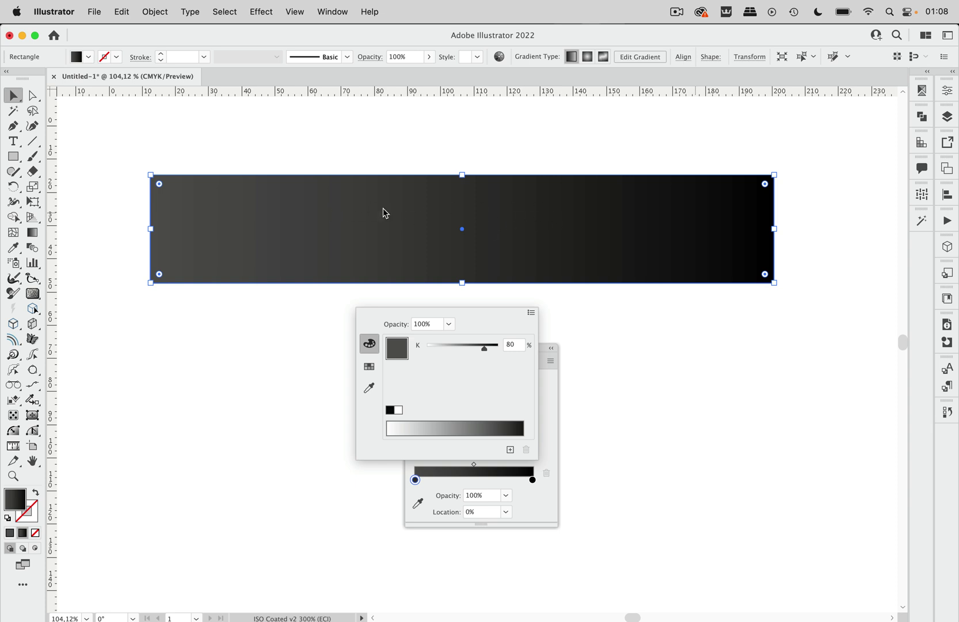
{"action": "left_click", "coordinate": [557, 316]}
{"action": "scroll", "coordinate": [465, 233], "scroll_direction": "up", "scroll_amount": 5}
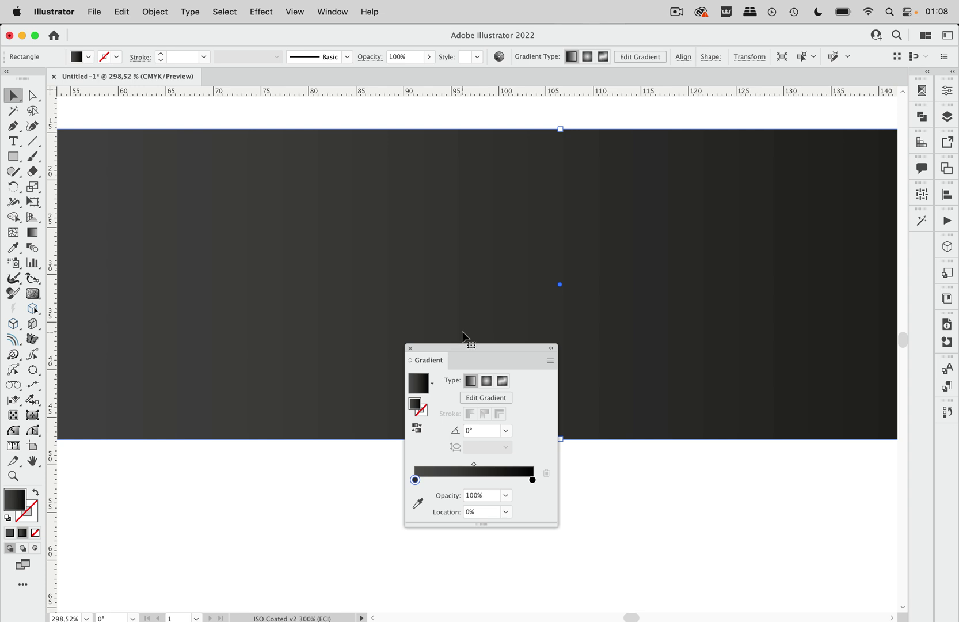
{"action": "scroll", "coordinate": [463, 268], "scroll_direction": "down", "scroll_amount": 6}
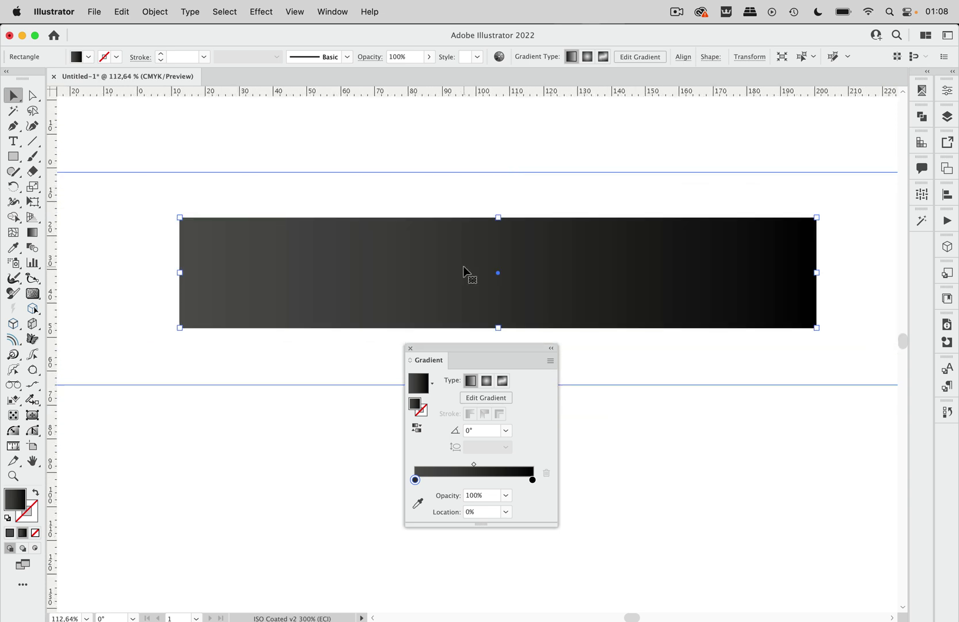
{"action": "left_click", "coordinate": [353, 325]}
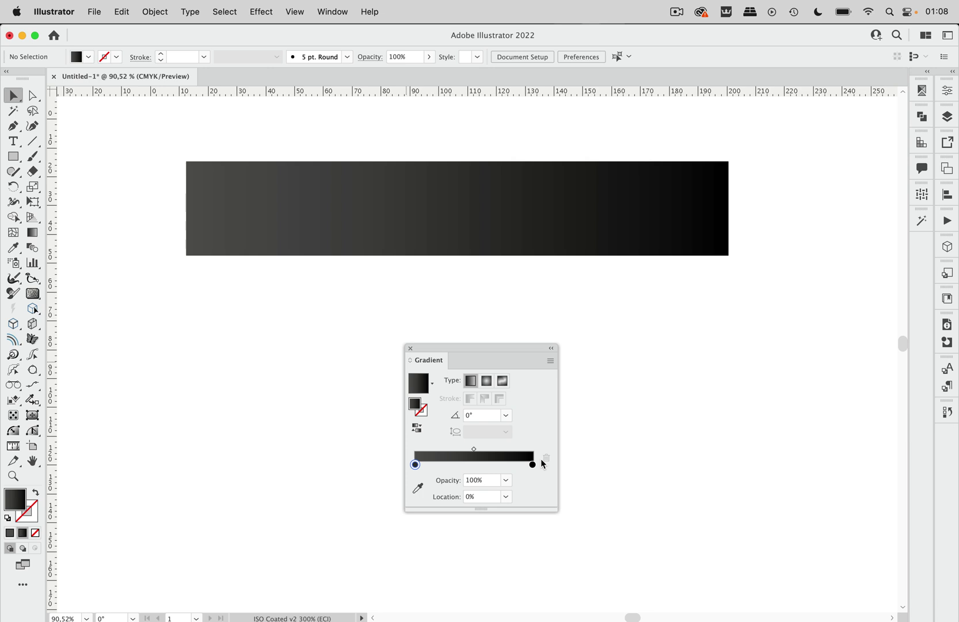
{"action": "scroll", "coordinate": [304, 175], "scroll_direction": "up", "scroll_amount": 4}
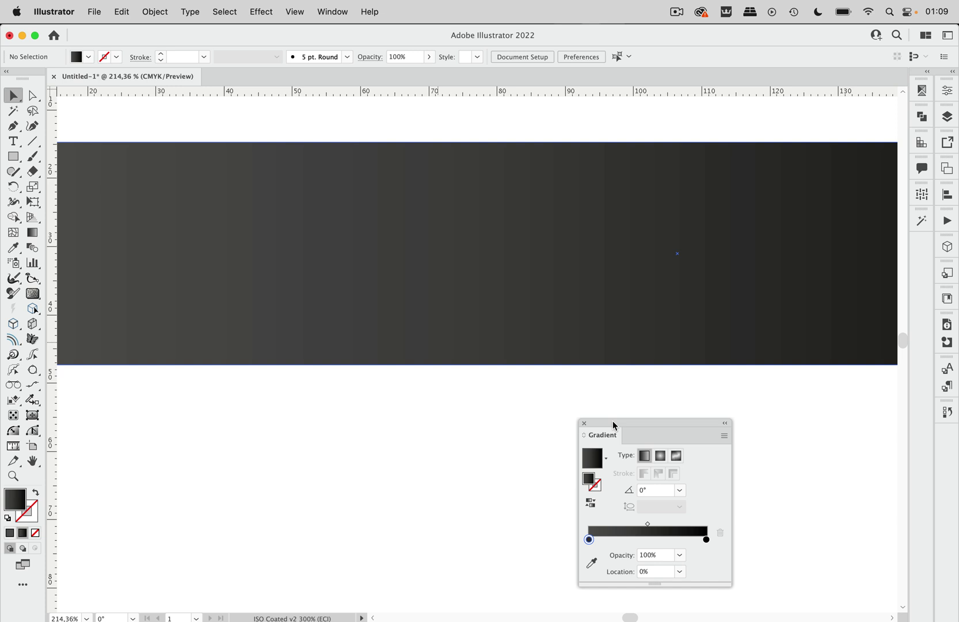
{"action": "key", "text": "super+minus"}
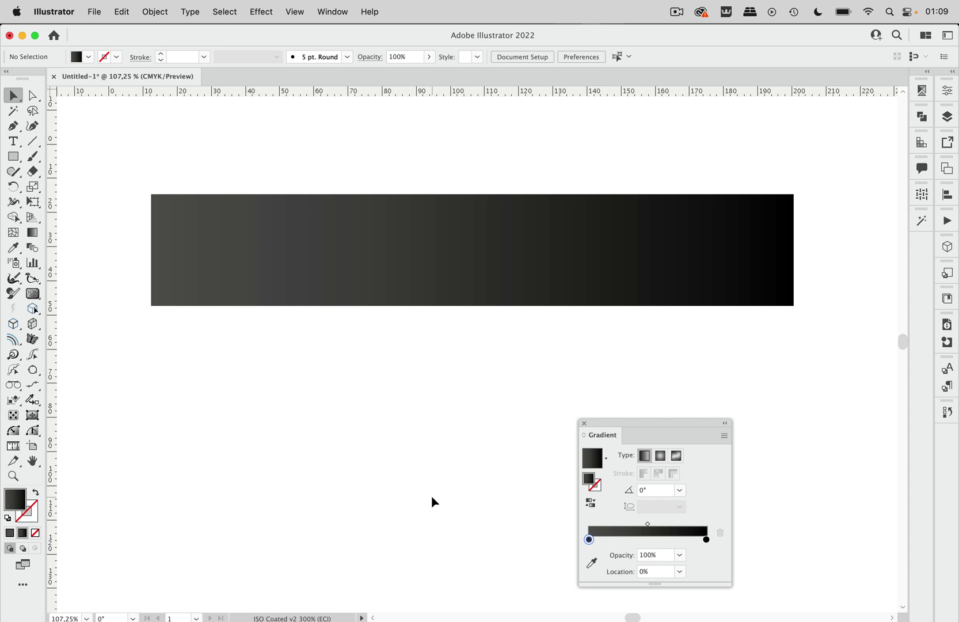
Draw a tall rectangle below the gradient strip and fill it yellow.
{"action": "scroll", "coordinate": [434, 502], "scroll_direction": "down", "scroll_amount": 5}
{"action": "scroll", "coordinate": [435, 502], "scroll_direction": "right", "scroll_amount": 1}
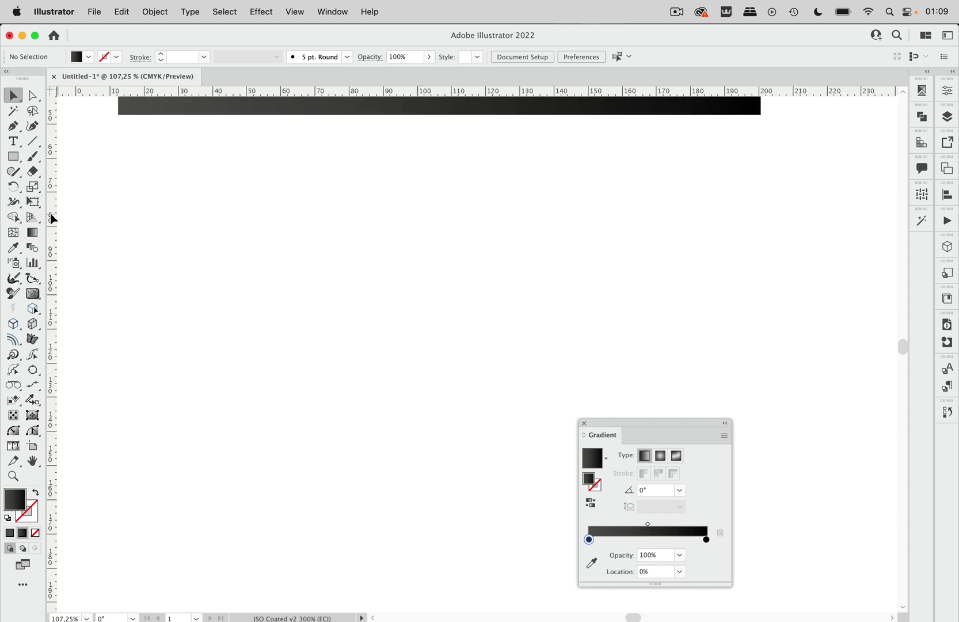
{"action": "left_click", "coordinate": [14, 156]}
{"action": "left_click_drag", "start_coordinate": [131, 188], "coordinate": [183, 288]}
{"action": "left_click", "coordinate": [89, 56]}
{"action": "left_click", "coordinate": [55, 85]}
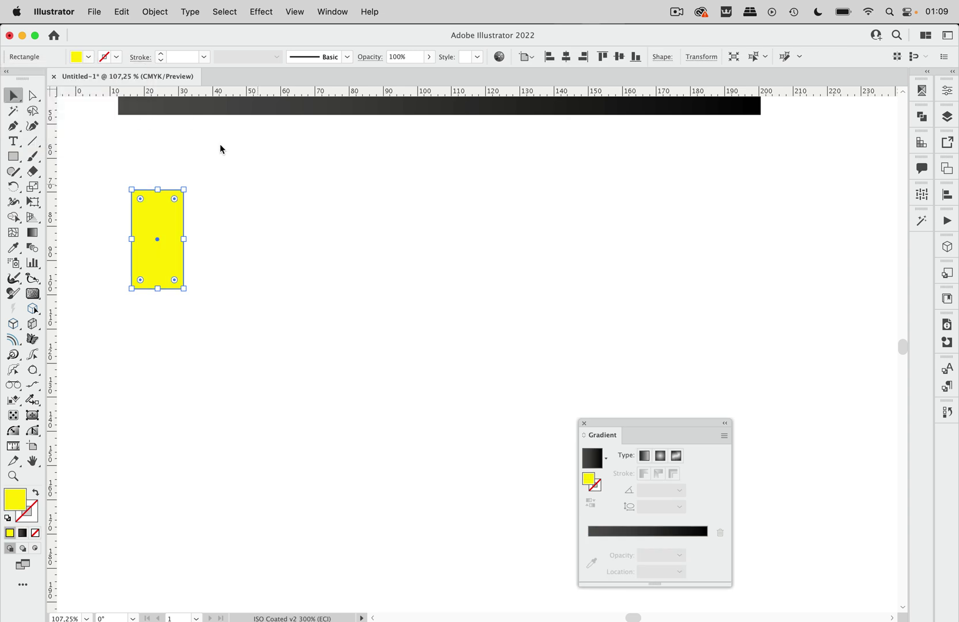
Duplicate the yellow rectangle to the right and fill the copy red.
{"action": "left_click_drag", "start_coordinate": [162, 222], "coordinate": [639, 222]}
{"action": "left_click", "coordinate": [92, 56]}
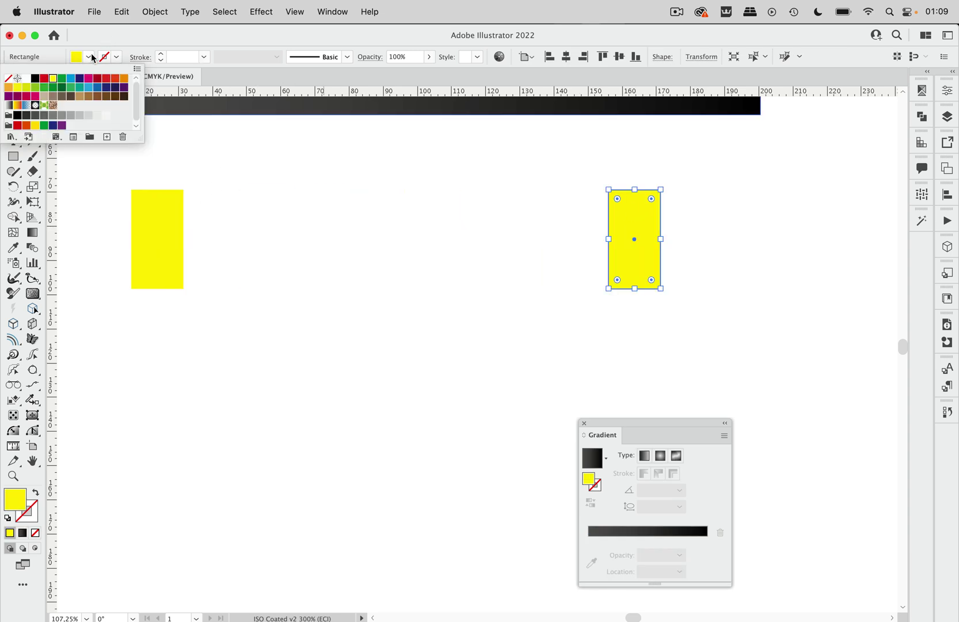
{"action": "left_click", "coordinate": [124, 79]}
{"action": "left_click", "coordinate": [115, 79]}
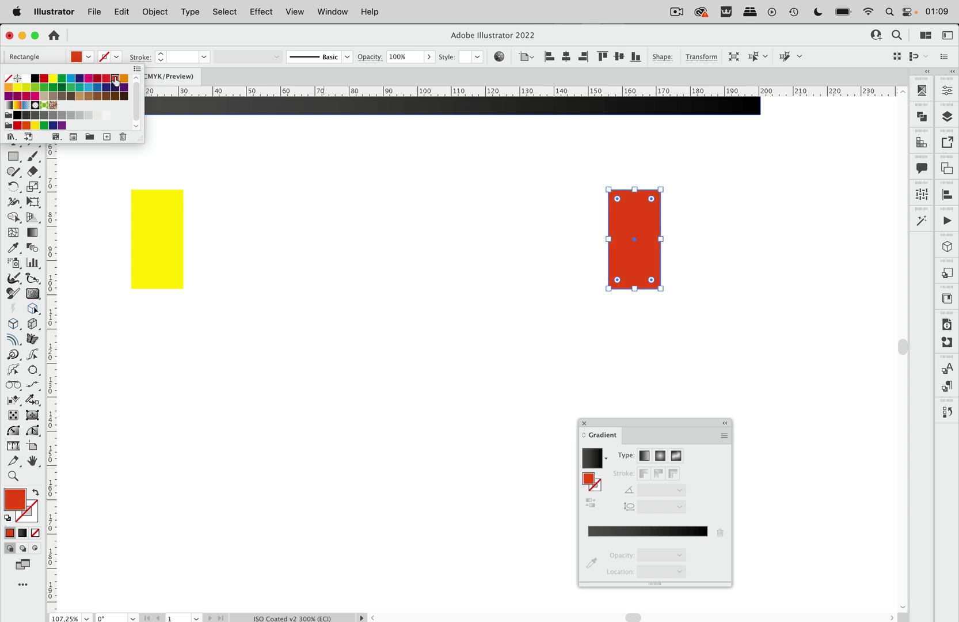
{"action": "left_click", "coordinate": [246, 165]}
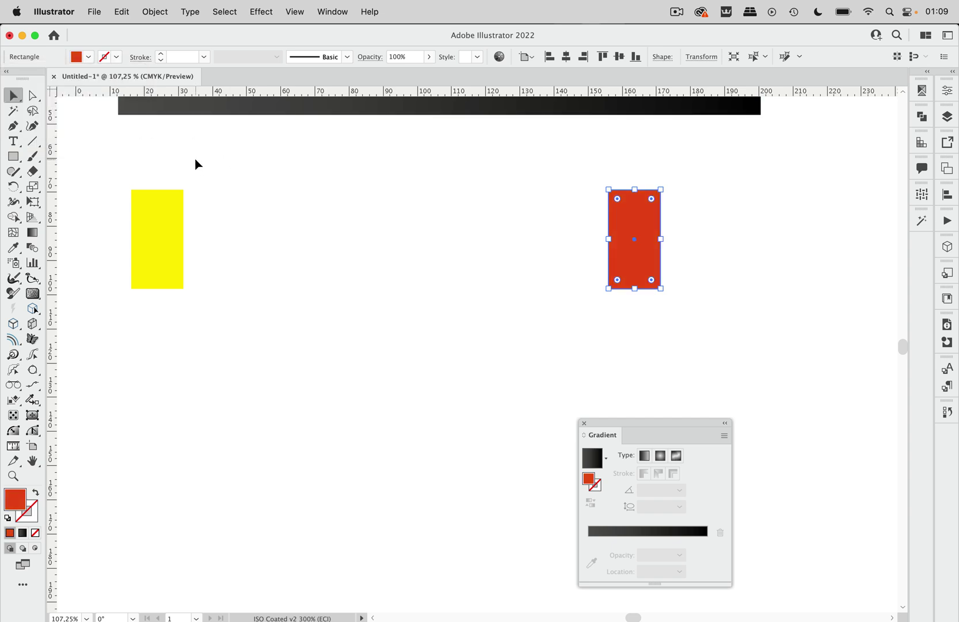
Blend the yellow and red rectangles together with Object > Blend.
{"action": "left_click_drag", "start_coordinate": [122, 156], "coordinate": [687, 261]}
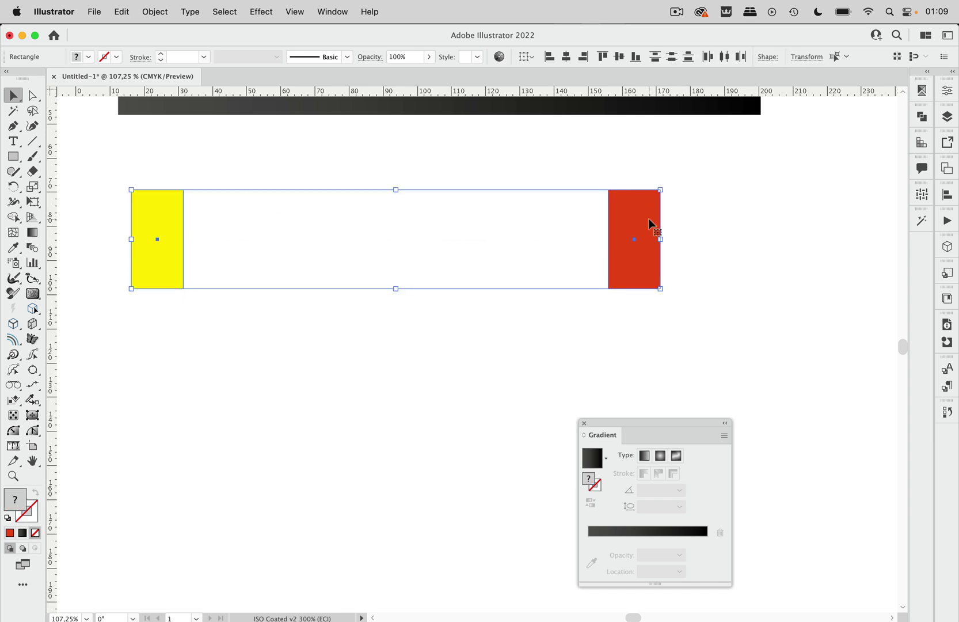
{"action": "left_click", "coordinate": [155, 11]}
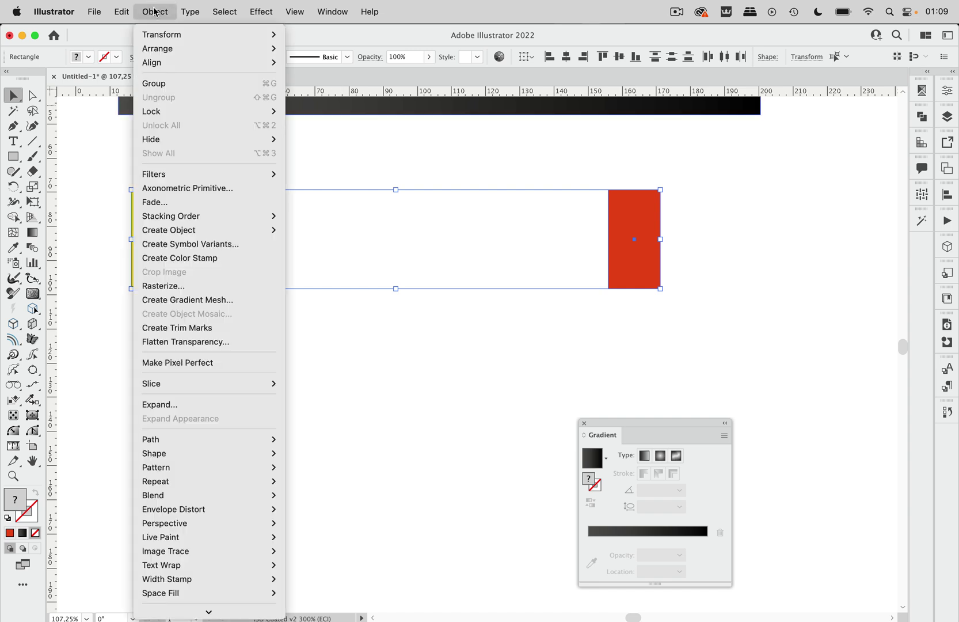
{"action": "mouse_move", "coordinate": [181, 496]}
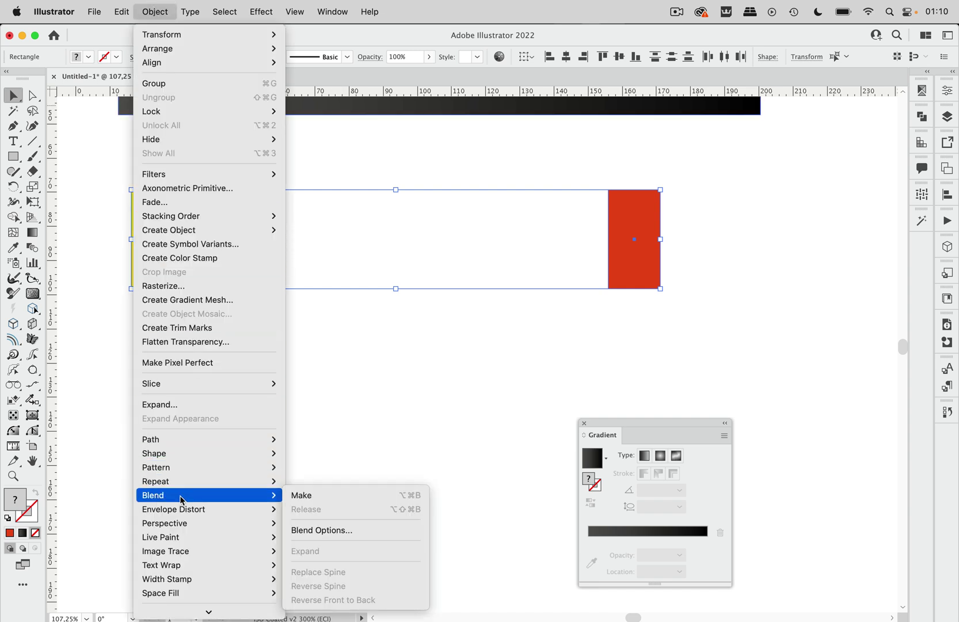
{"action": "left_click", "coordinate": [295, 495]}
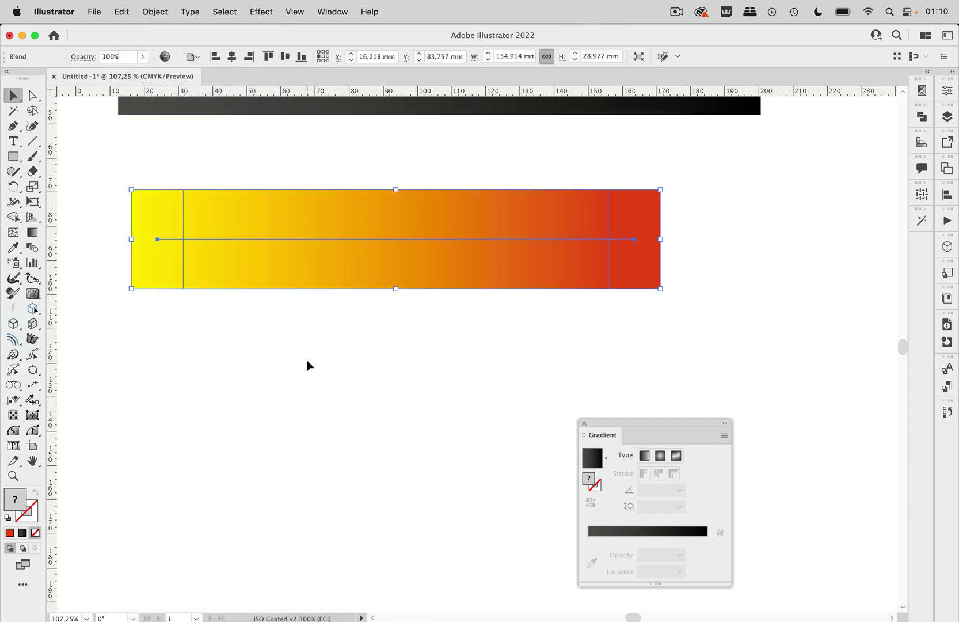
{"action": "left_click", "coordinate": [357, 357]}
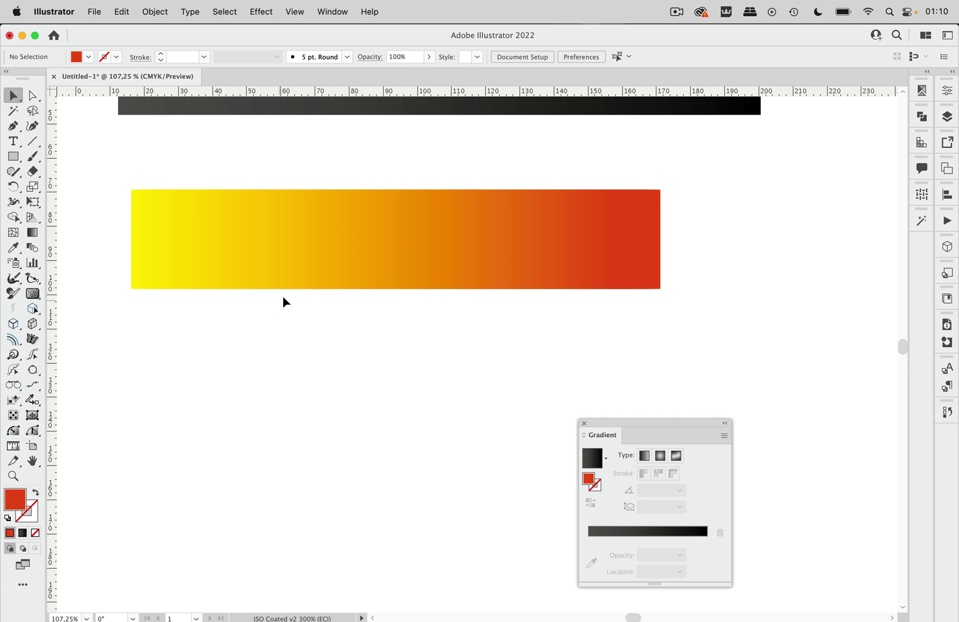
Set the blend's spacing to 20 specified steps.
{"action": "left_click", "coordinate": [295, 268]}
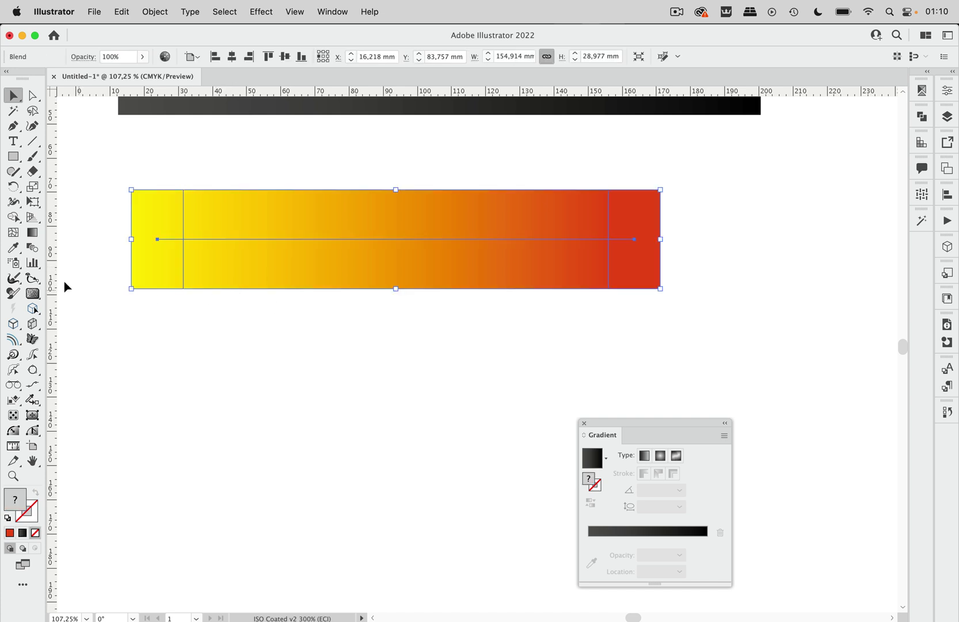
{"action": "left_click", "coordinate": [35, 251]}
{"action": "double_click", "coordinate": [35, 252]}
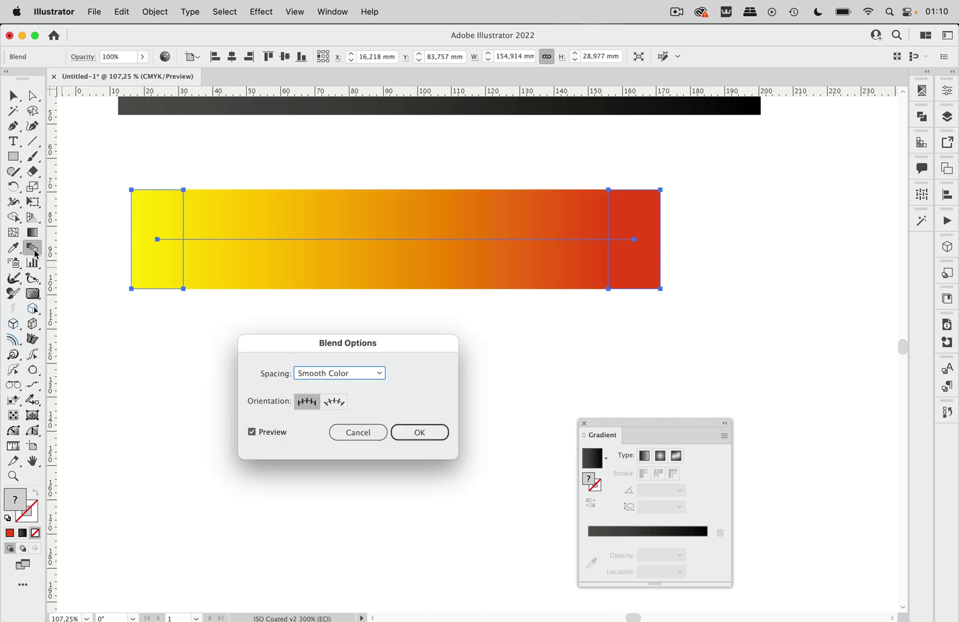
{"action": "left_click", "coordinate": [347, 373]}
{"action": "left_click", "coordinate": [347, 400]}
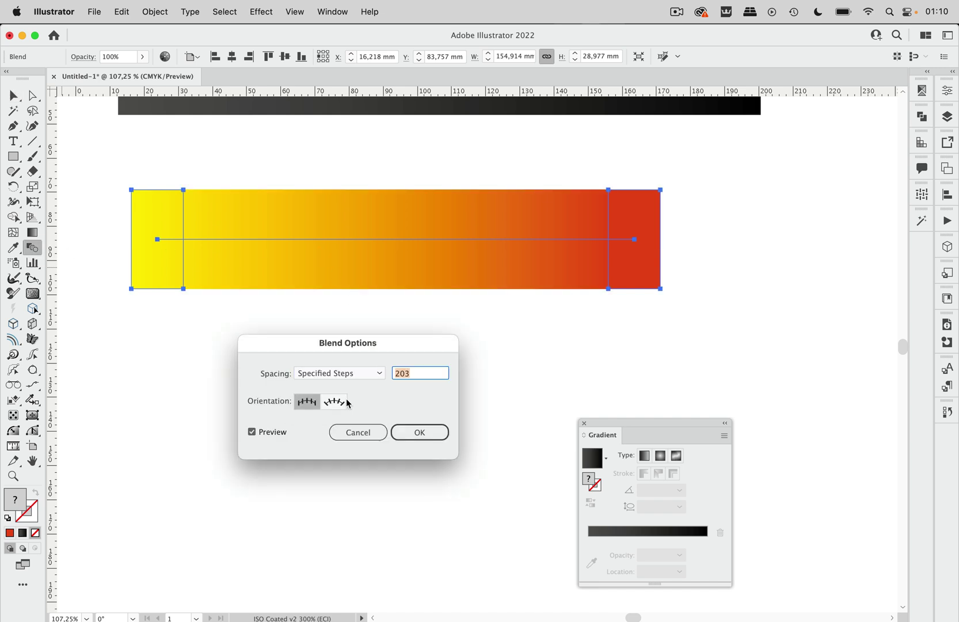
{"action": "type", "text": "20"}
{"action": "key", "text": "Return"}
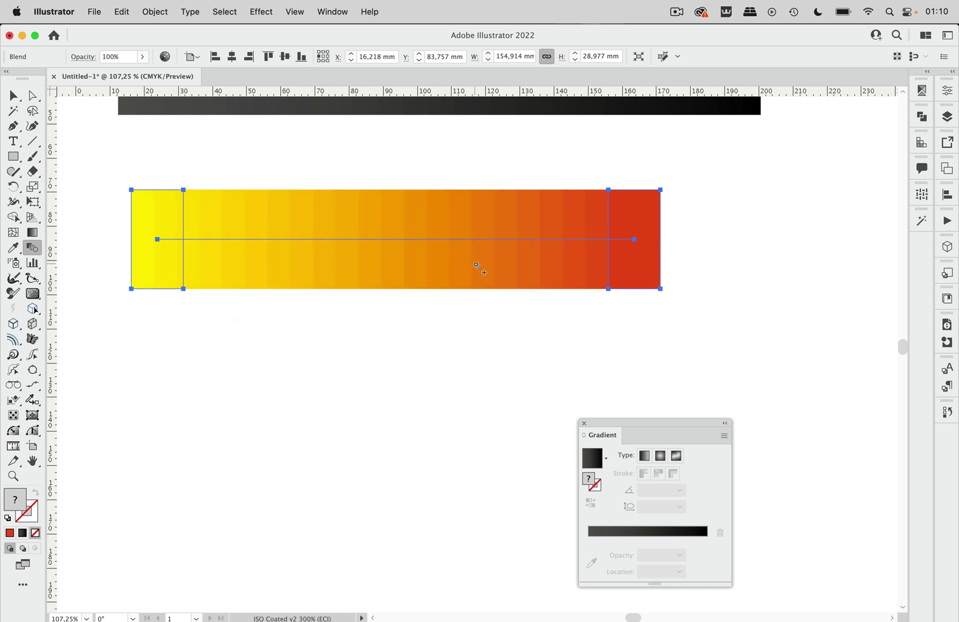
{"action": "left_click", "coordinate": [12, 95]}
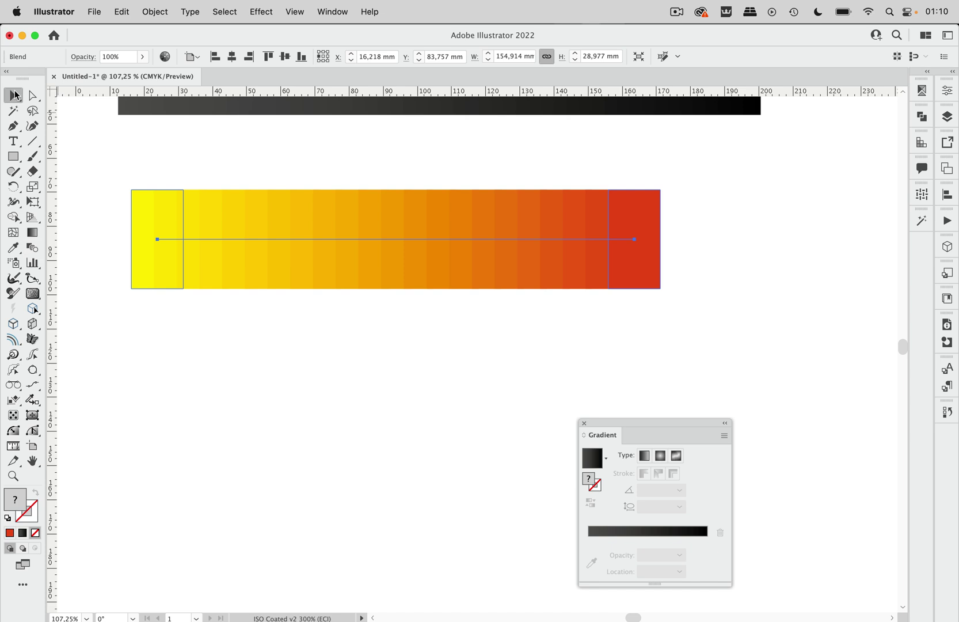
Draw a wide rectangle below the stepped blend and fill it with the yellow-to-red gradient swatch.
{"action": "left_click", "coordinate": [185, 145]}
{"action": "scroll", "coordinate": [185, 145], "scroll_direction": "down", "scroll_amount": 5}
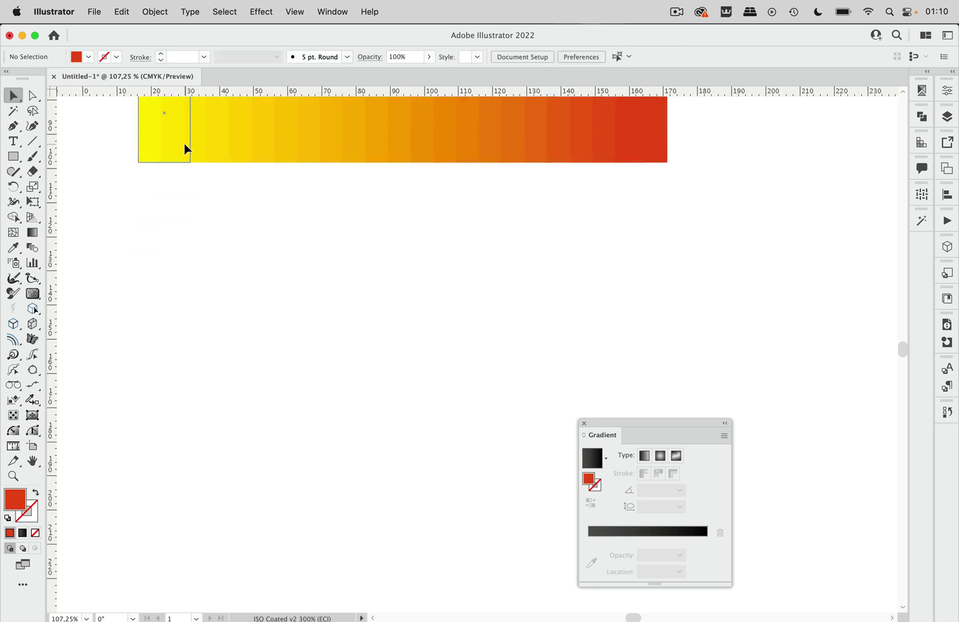
{"action": "left_click", "coordinate": [13, 157]}
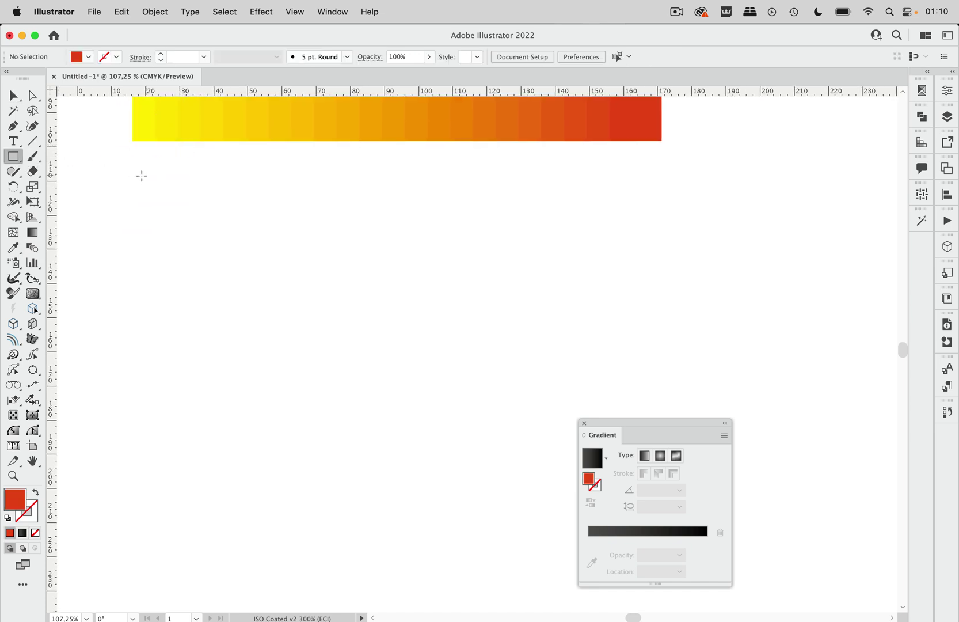
{"action": "left_click_drag", "start_coordinate": [133, 176], "coordinate": [679, 313]}
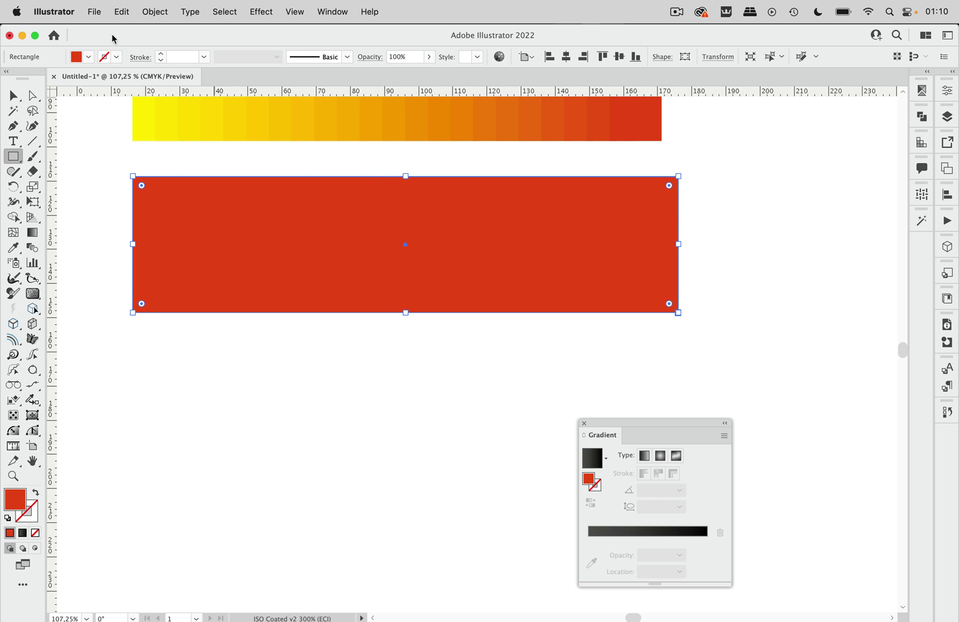
{"action": "left_click", "coordinate": [89, 56]}
{"action": "left_click", "coordinate": [18, 106]}
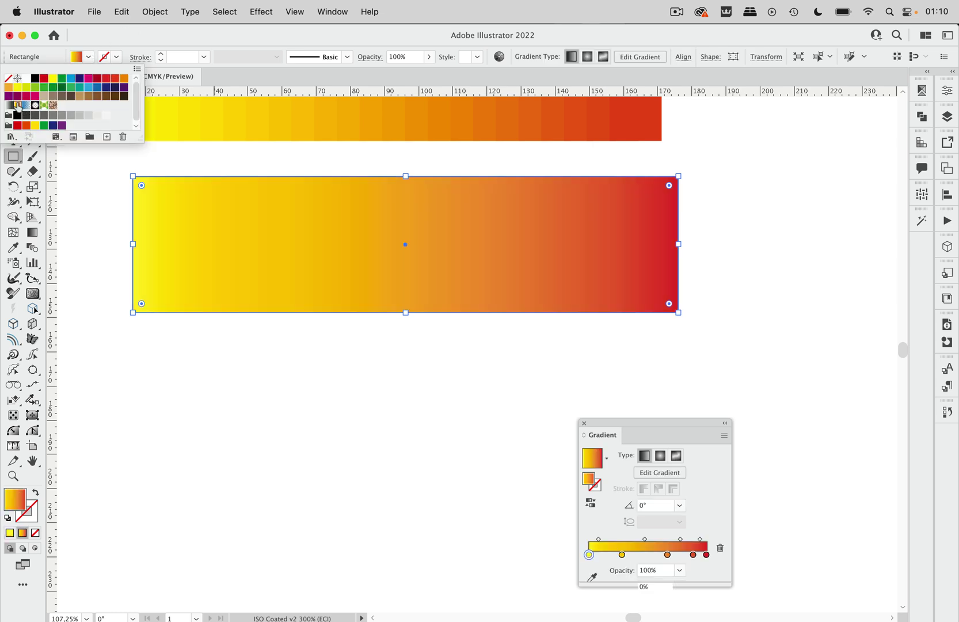
{"action": "left_click", "coordinate": [14, 95]}
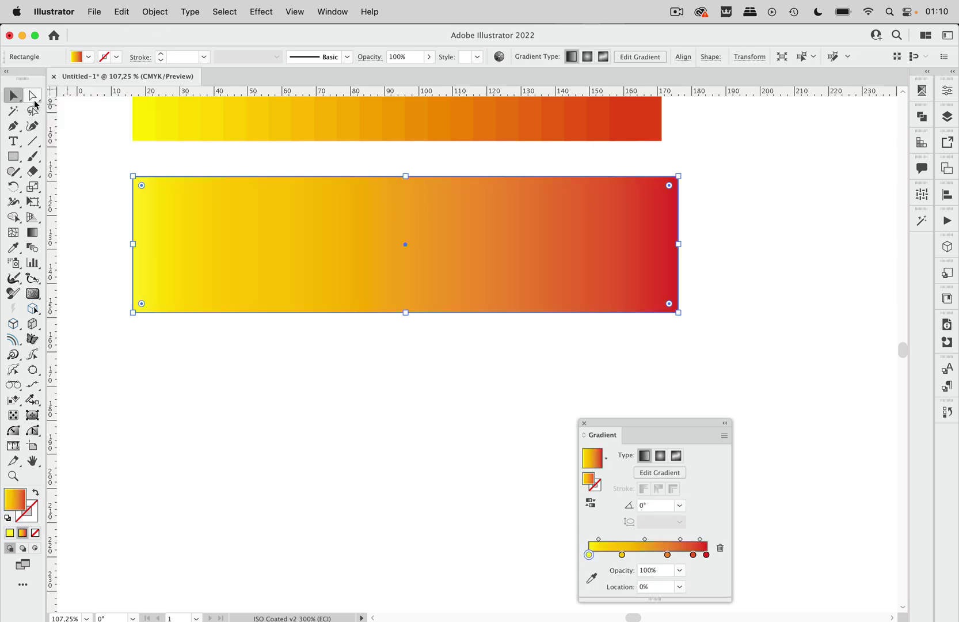
{"action": "left_click", "coordinate": [153, 152]}
{"action": "left_click", "coordinate": [211, 194]}
Expand the rectangle's gradient fill into 20 objects with Object > Expand.
{"action": "left_click", "coordinate": [155, 11]}
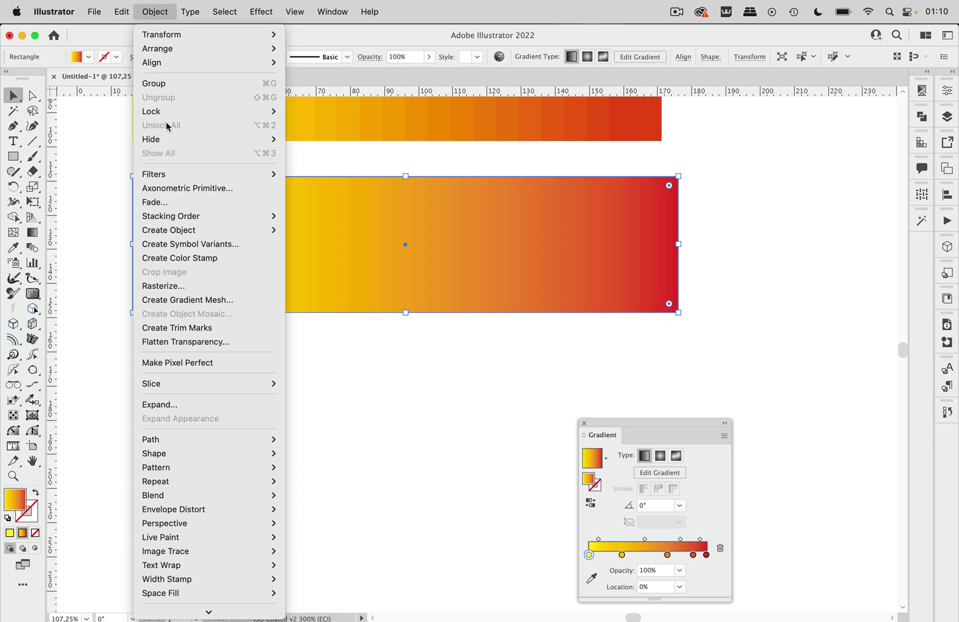
{"action": "left_click", "coordinate": [164, 404]}
{"action": "left_click_drag", "start_coordinate": [500, 224], "coordinate": [501, 162]}
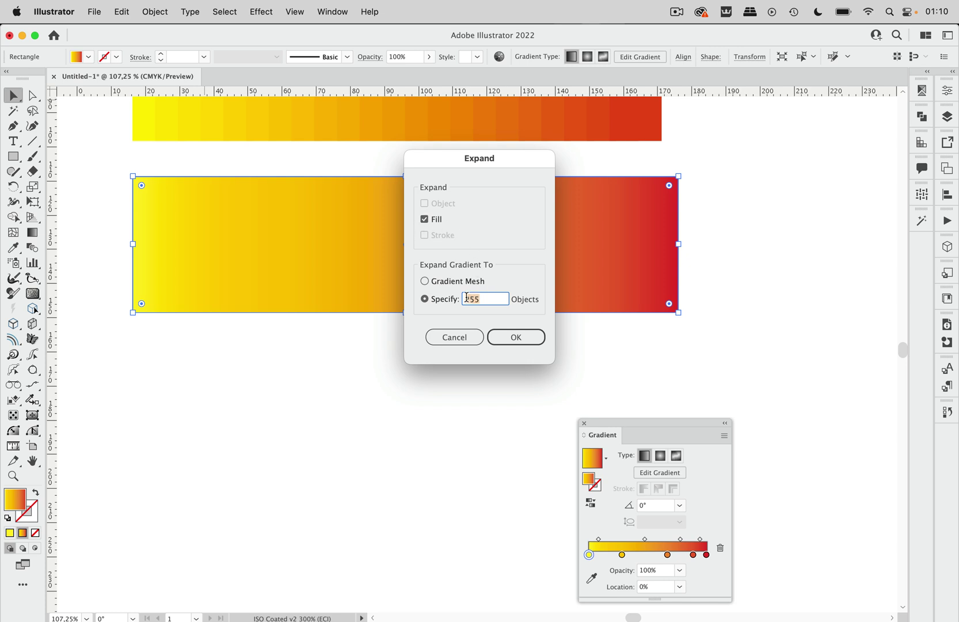
{"action": "type", "text": "20"}
{"action": "left_click", "coordinate": [530, 341]}
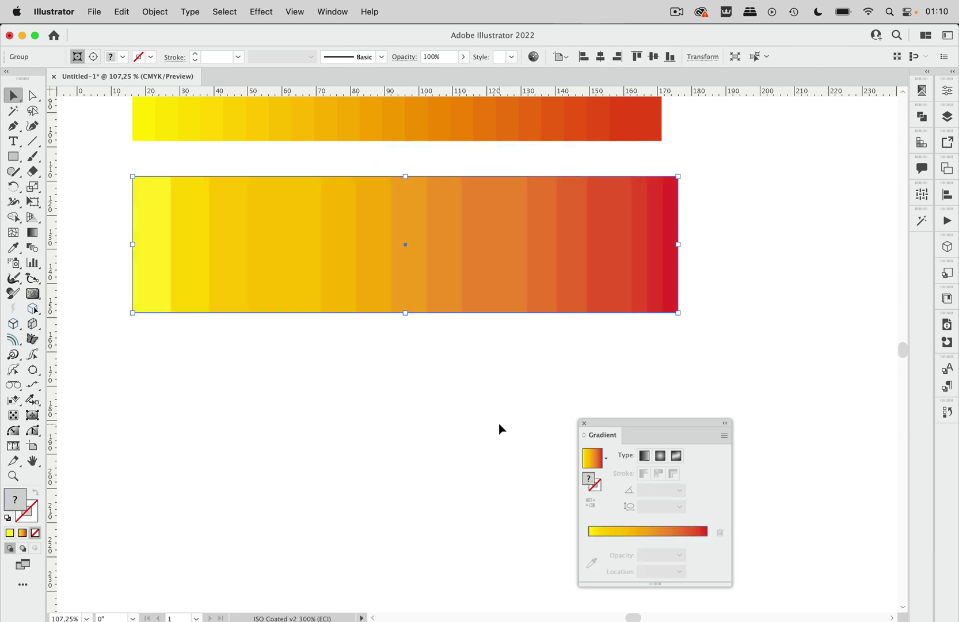
Ungroup the striped rectangle and release its clipping mask.
{"action": "left_click", "coordinate": [484, 373]}
{"action": "left_click", "coordinate": [499, 283]}
{"action": "left_click", "coordinate": [162, 13]}
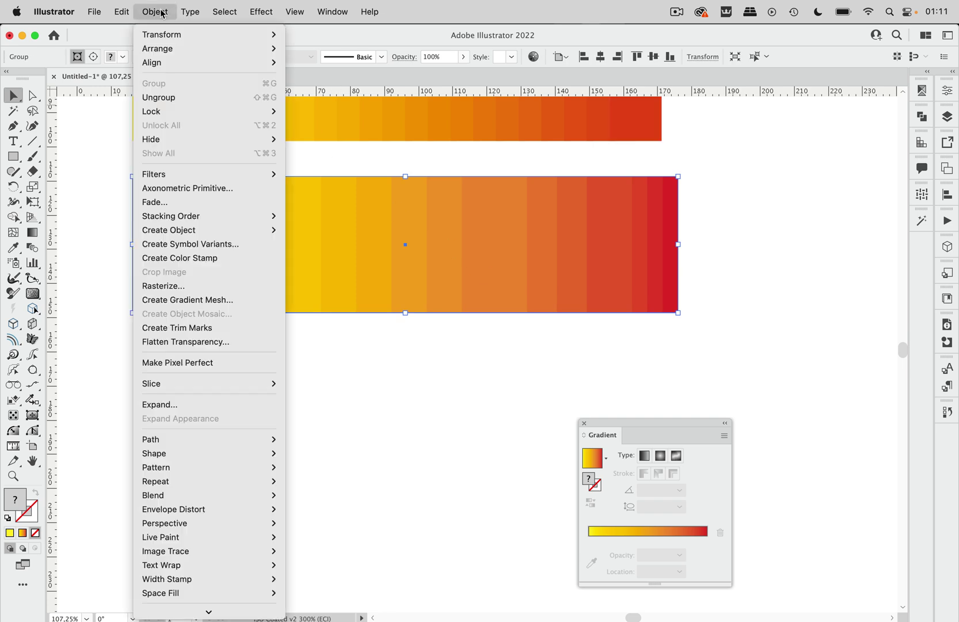
{"action": "left_click", "coordinate": [171, 97]}
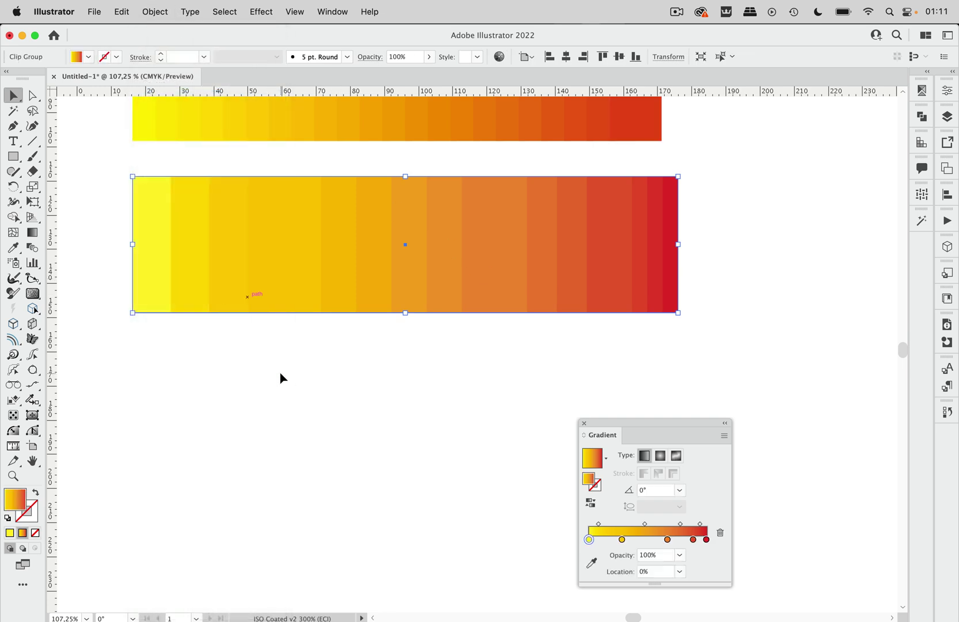
{"action": "left_click", "coordinate": [281, 377]}
{"action": "mouse_move", "coordinate": [289, 282]}
{"action": "left_mouse_down"}
{"action": "mouse_move", "coordinate": [289, 357]}
{"action": "mouse_move", "coordinate": [281, 273]}
{"action": "left_mouse_up"}
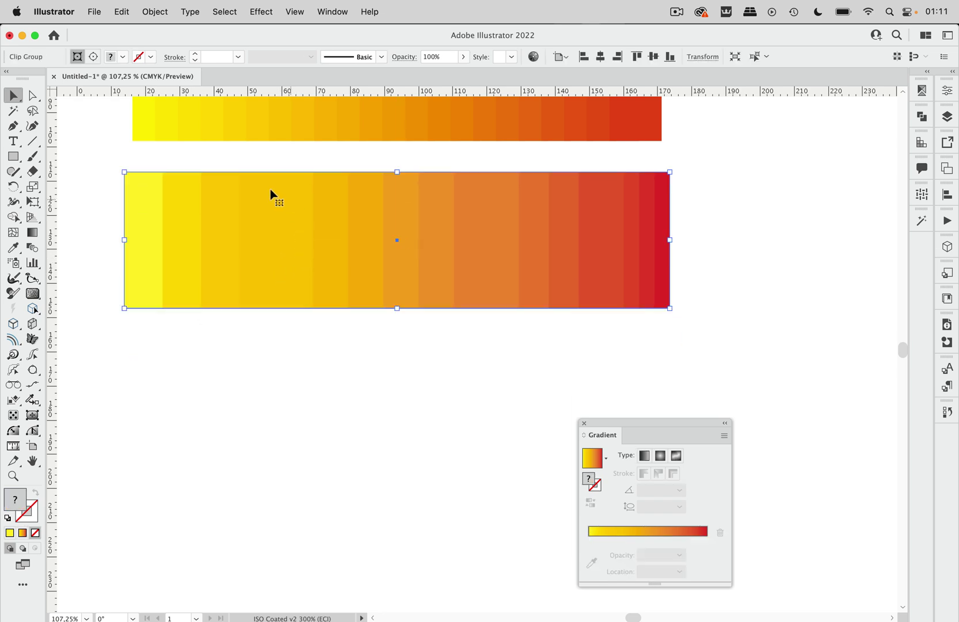
{"action": "left_click", "coordinate": [155, 14]}
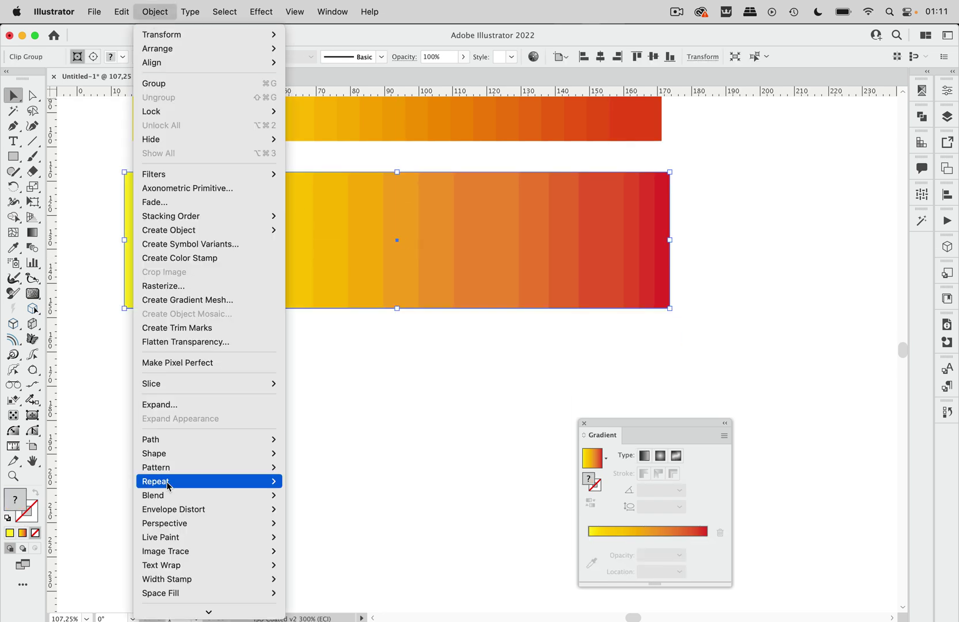
{"action": "mouse_move", "coordinate": [191, 547]}
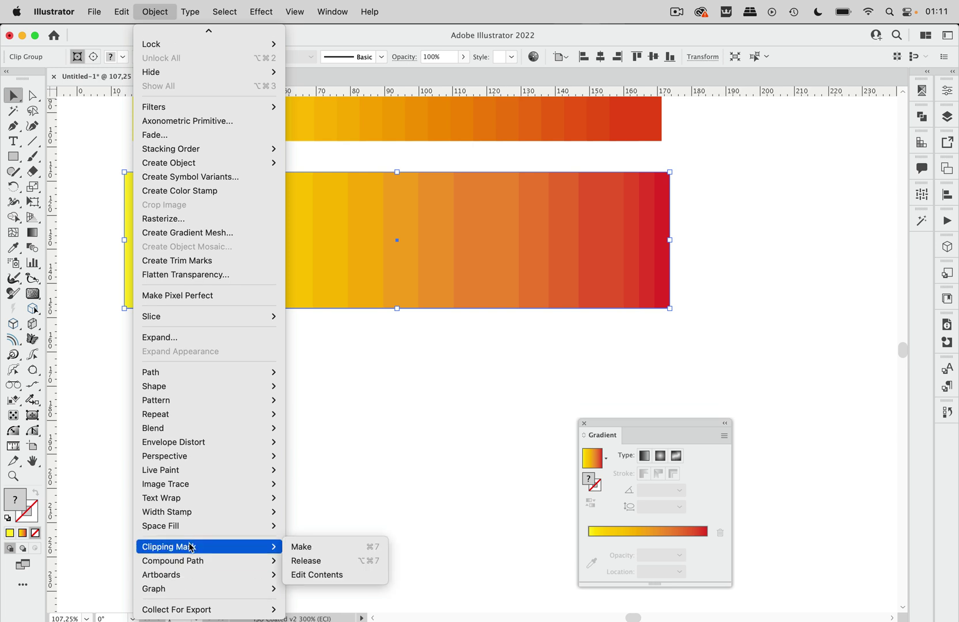
{"action": "left_click", "coordinate": [302, 560]}
{"action": "left_click", "coordinate": [346, 386]}
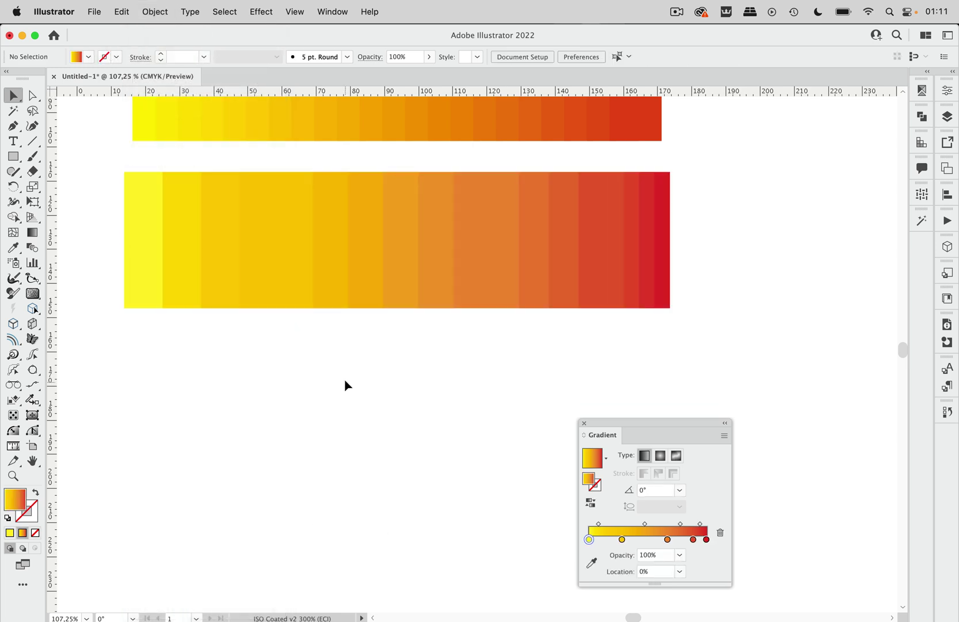
Drag several individual stripes up and down out of the row.
{"action": "left_click", "coordinate": [326, 239]}
{"action": "left_click", "coordinate": [301, 240]}
{"action": "left_click", "coordinate": [268, 237]}
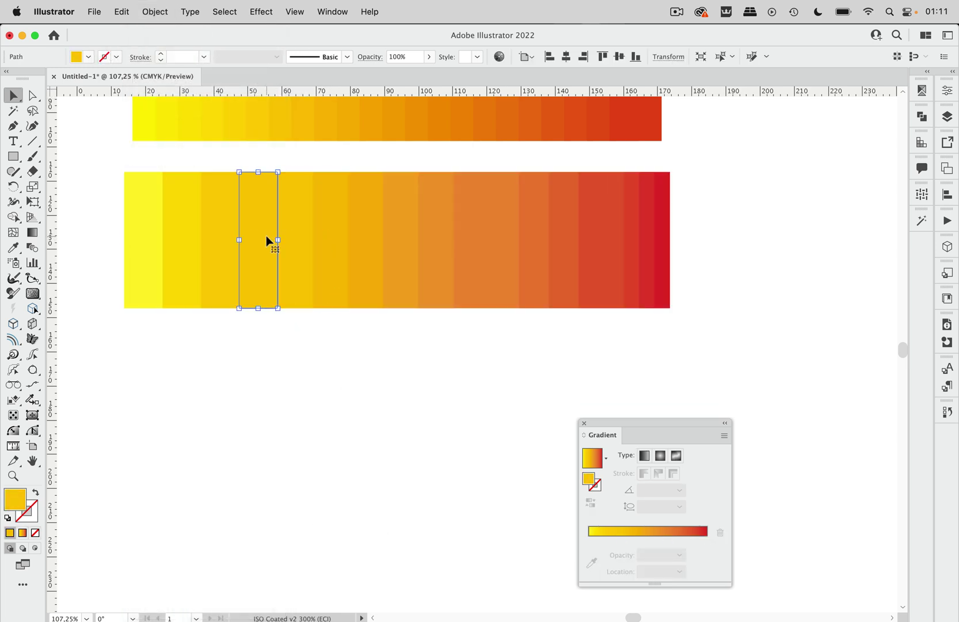
{"action": "left_click", "coordinate": [228, 217]}
{"action": "left_click", "coordinate": [185, 219]}
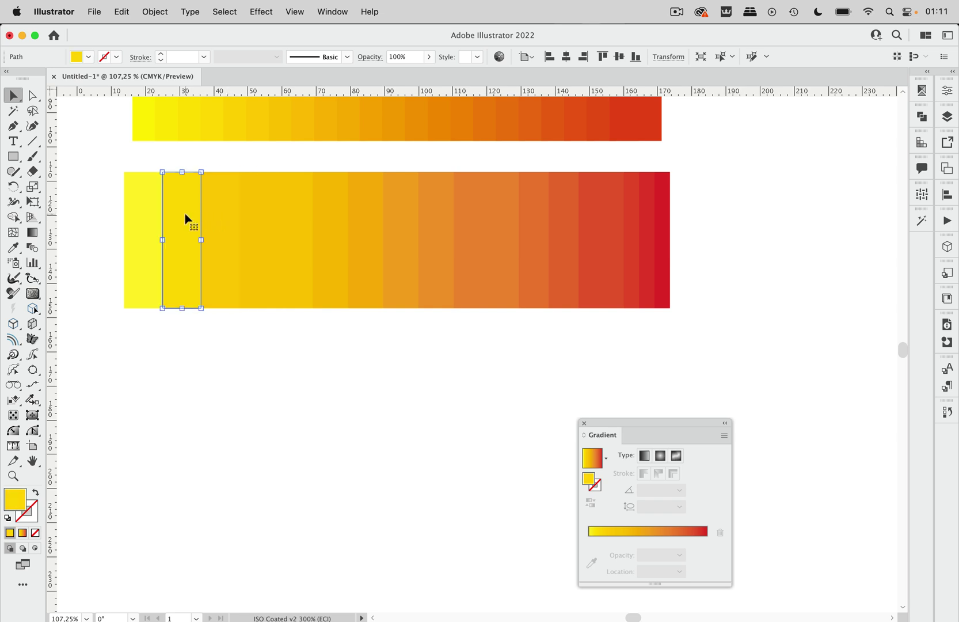
{"action": "left_click", "coordinate": [266, 223]}
{"action": "left_click_drag", "start_coordinate": [320, 218], "coordinate": [343, 278]}
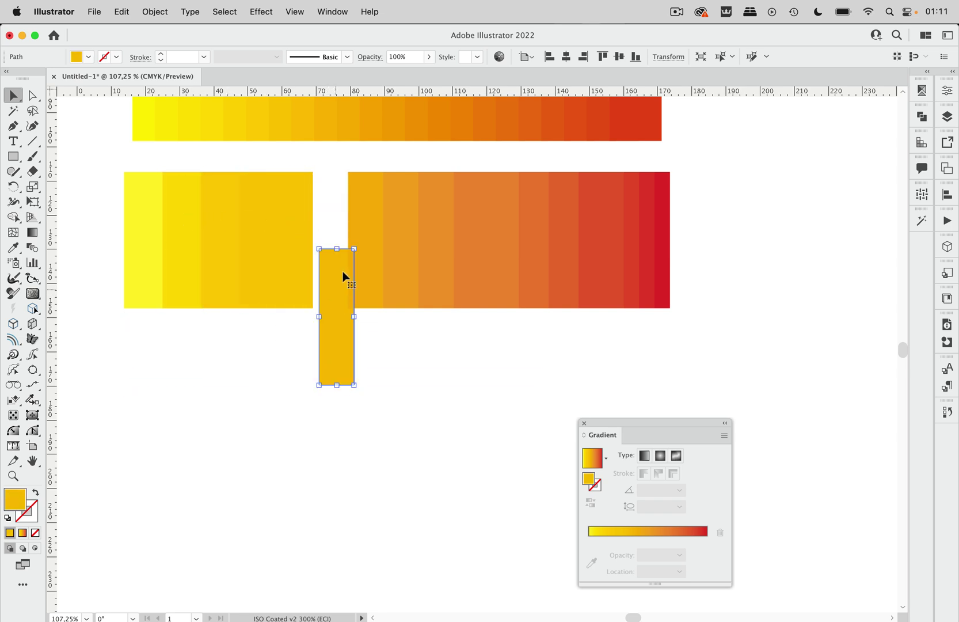
{"action": "left_click_drag", "start_coordinate": [360, 211], "coordinate": [380, 288]}
{"action": "left_click_drag", "start_coordinate": [394, 216], "coordinate": [419, 305]}
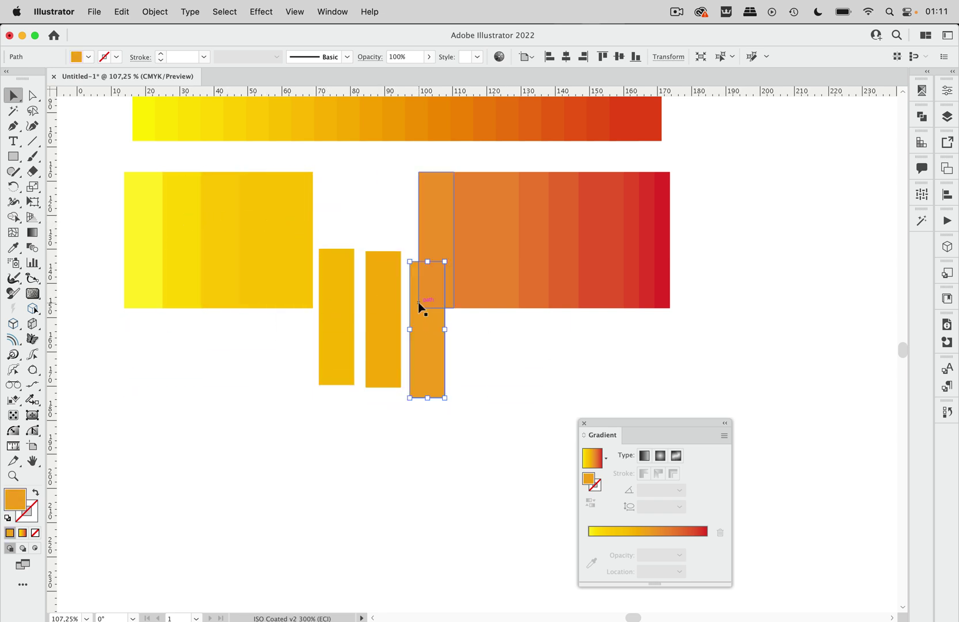
{"action": "left_click_drag", "start_coordinate": [431, 217], "coordinate": [401, 202]}
{"action": "left_click_drag", "start_coordinate": [470, 221], "coordinate": [442, 195]}
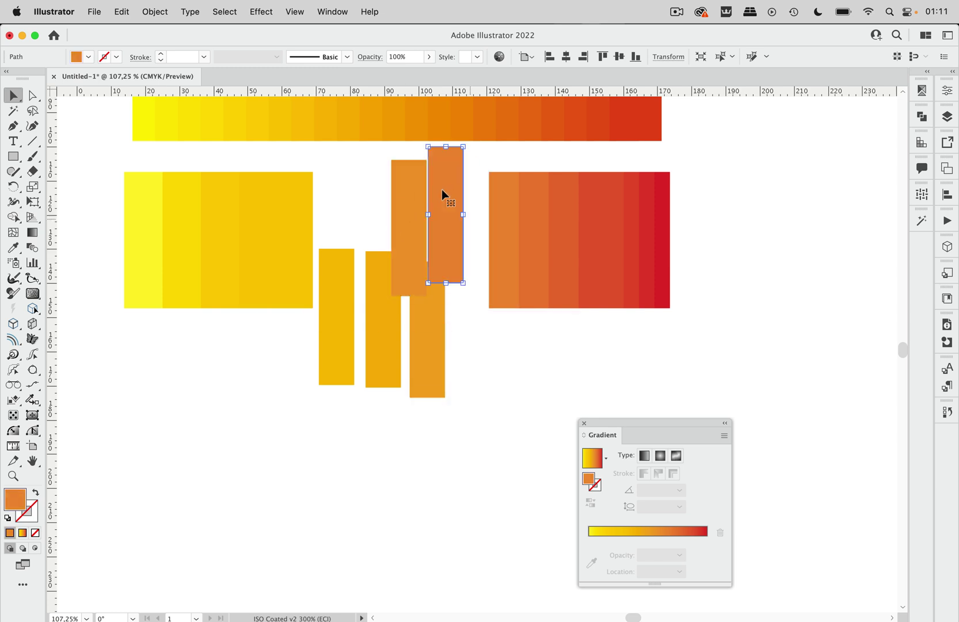
Draw a circle below the stripes and give it a radial yellow-to-red gradient fill.
{"action": "scroll", "coordinate": [442, 189], "scroll_direction": "down", "scroll_amount": 7}
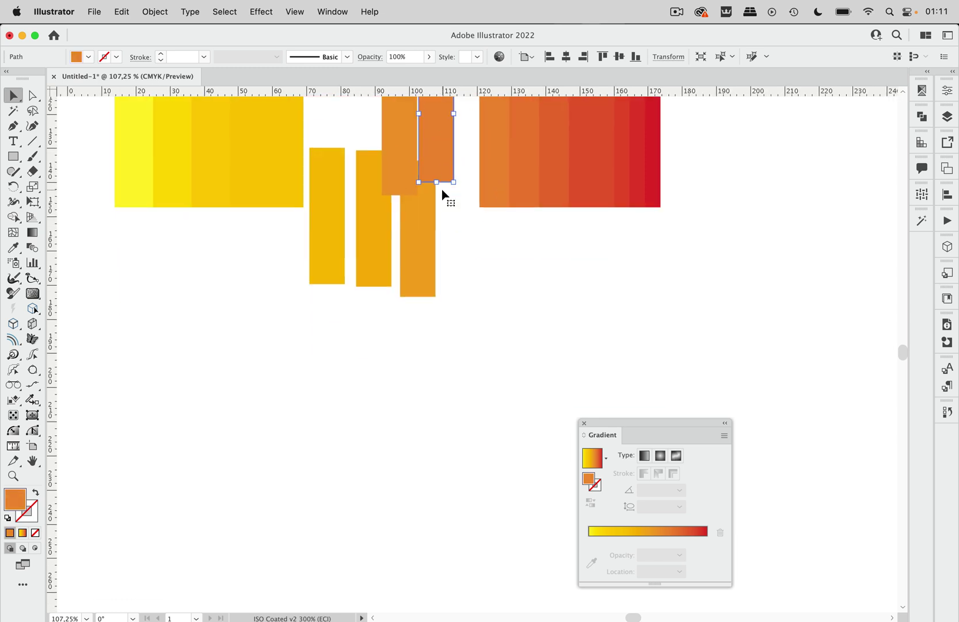
{"action": "left_click_drag", "start_coordinate": [16, 162], "coordinate": [58, 186]}
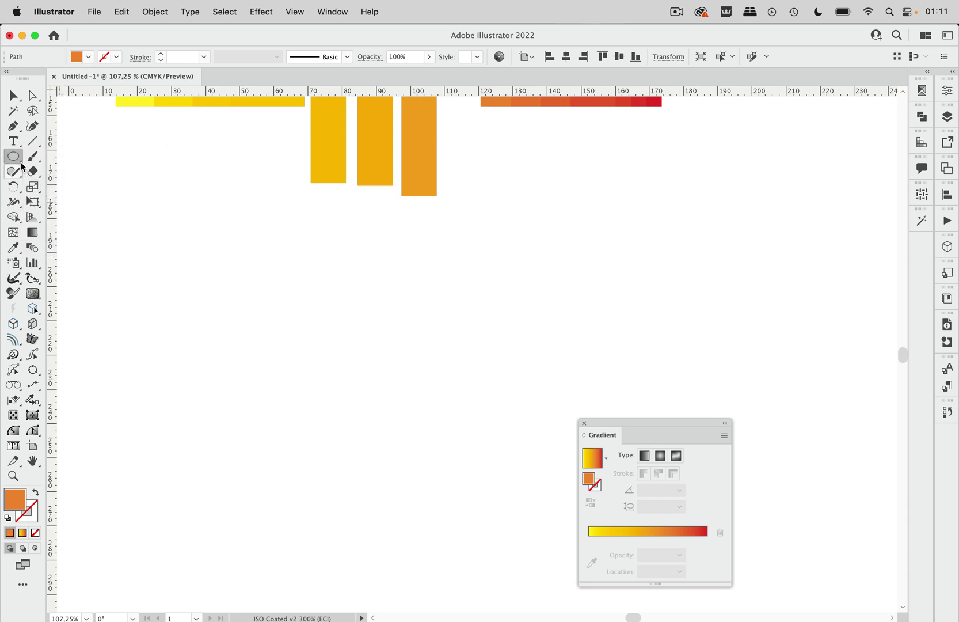
{"action": "left_click_drag", "start_coordinate": [155, 247], "coordinate": [317, 429]}
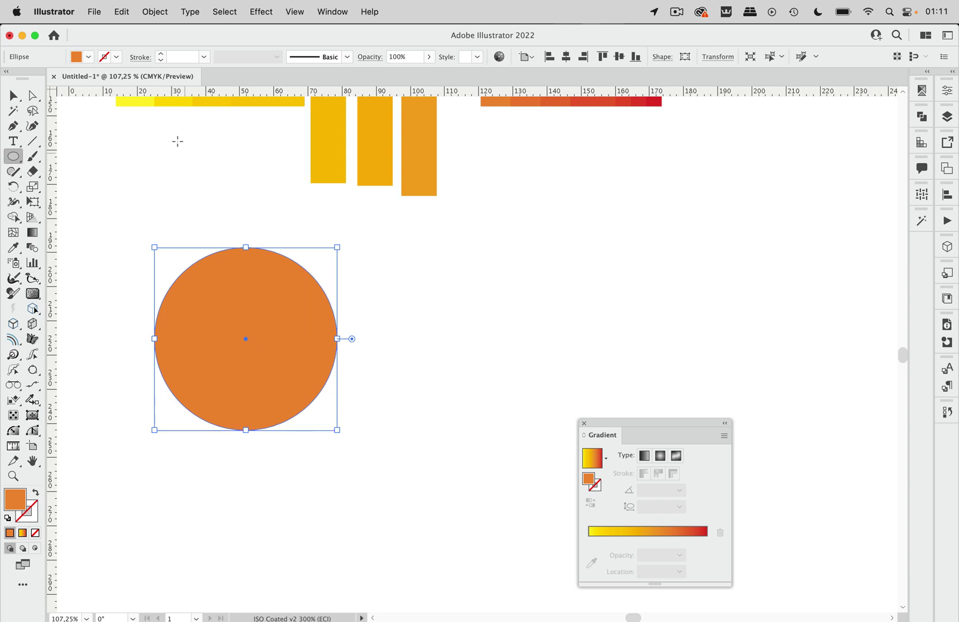
{"action": "left_click", "coordinate": [89, 56]}
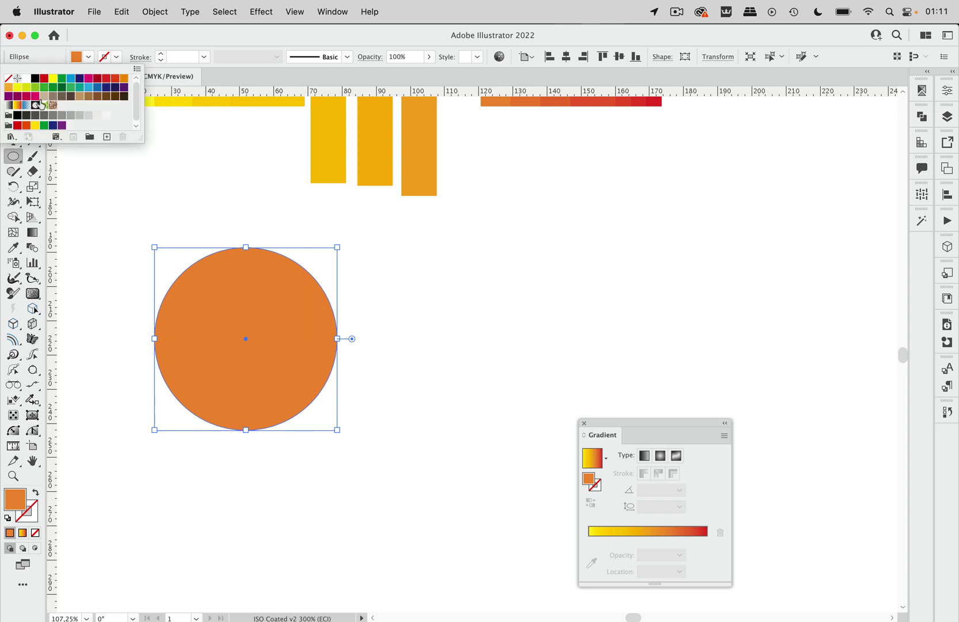
{"action": "left_click", "coordinate": [17, 105]}
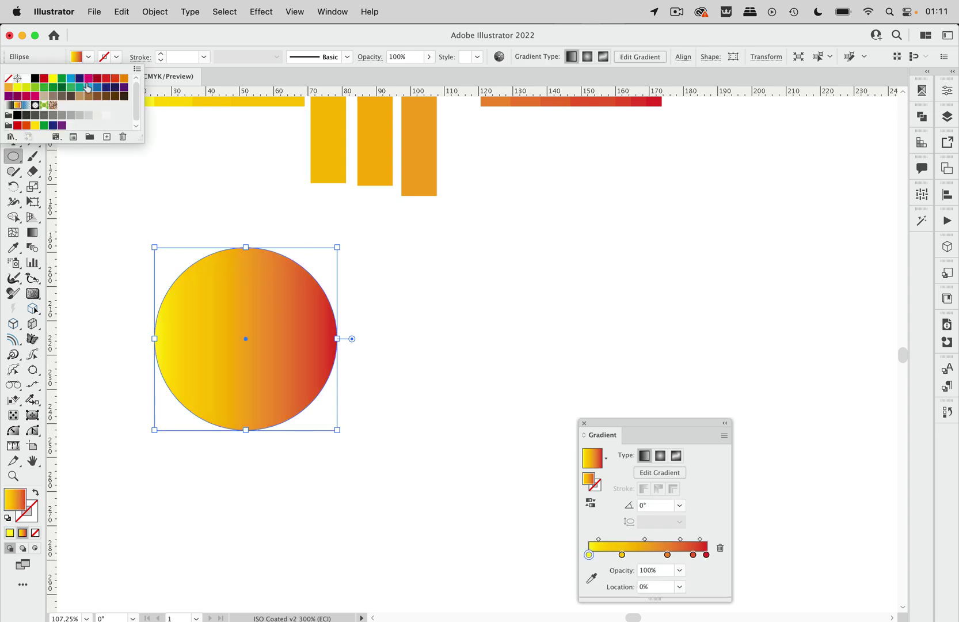
{"action": "left_click", "coordinate": [193, 40]}
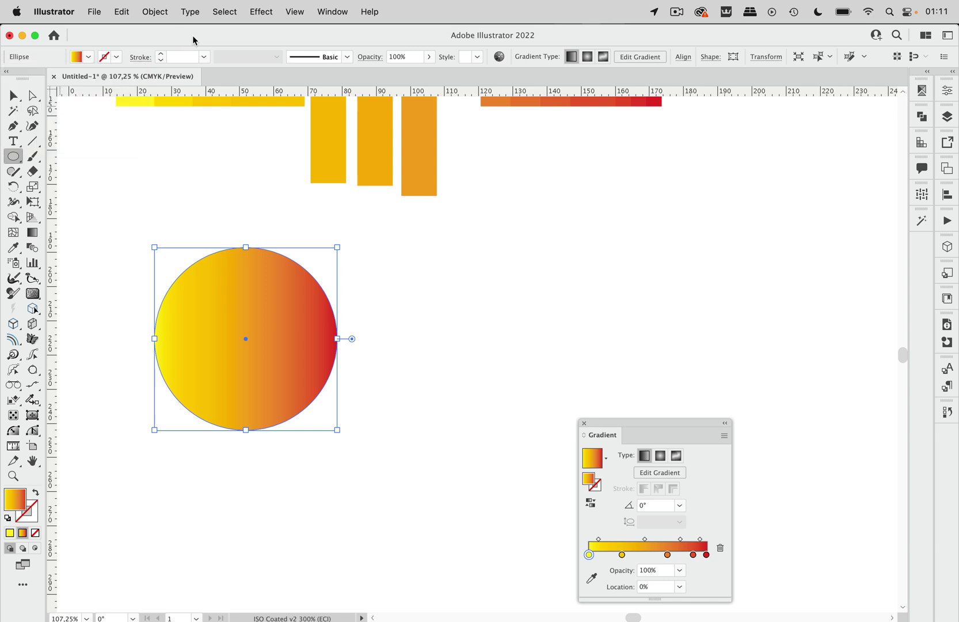
{"action": "left_click", "coordinate": [587, 57]}
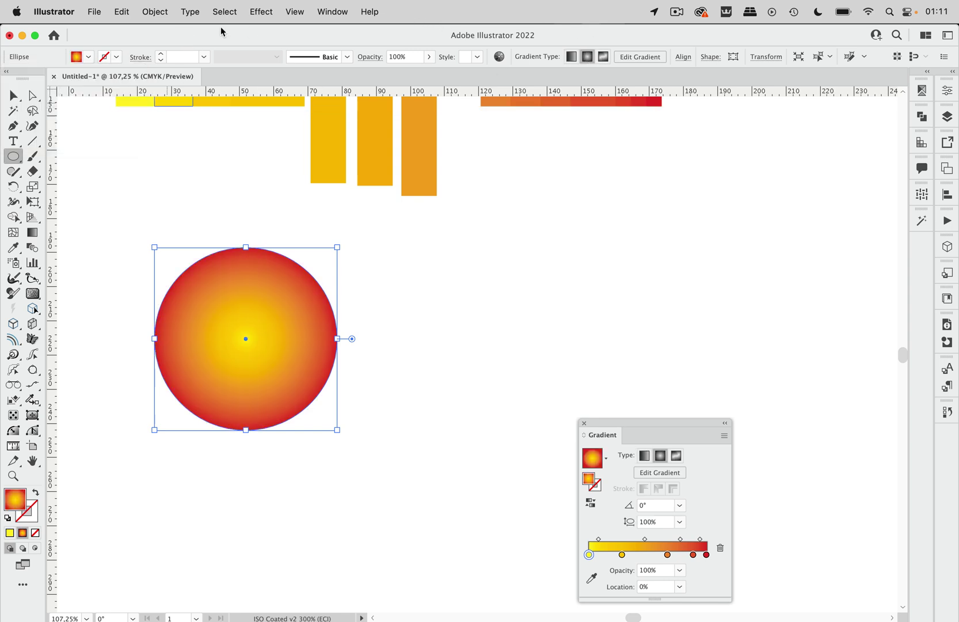
Expand the circle's radial gradient into 20 concentric rings with Object > Expand.
{"action": "left_click", "coordinate": [155, 12]}
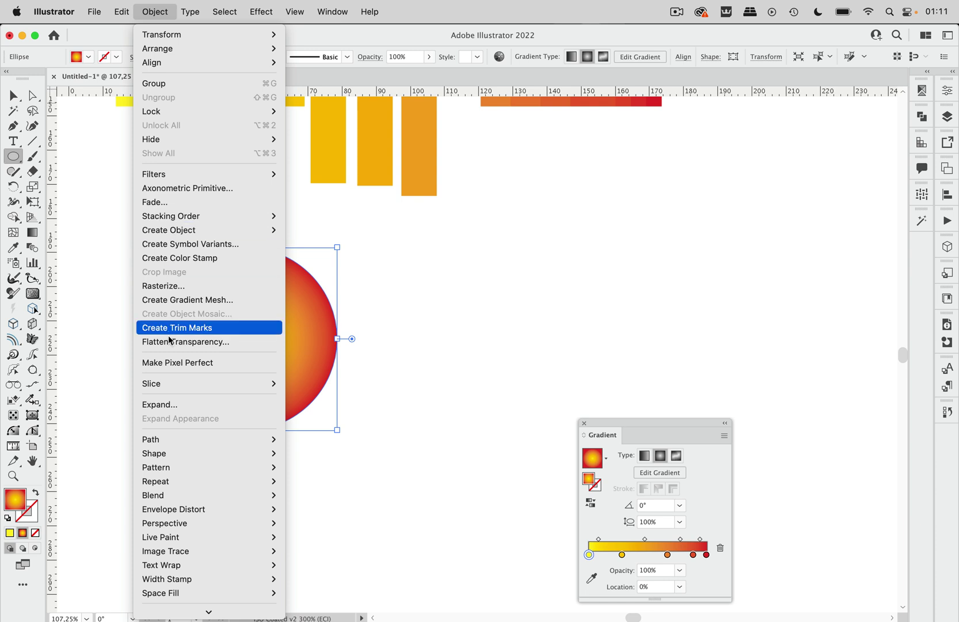
{"action": "left_click", "coordinate": [173, 404]}
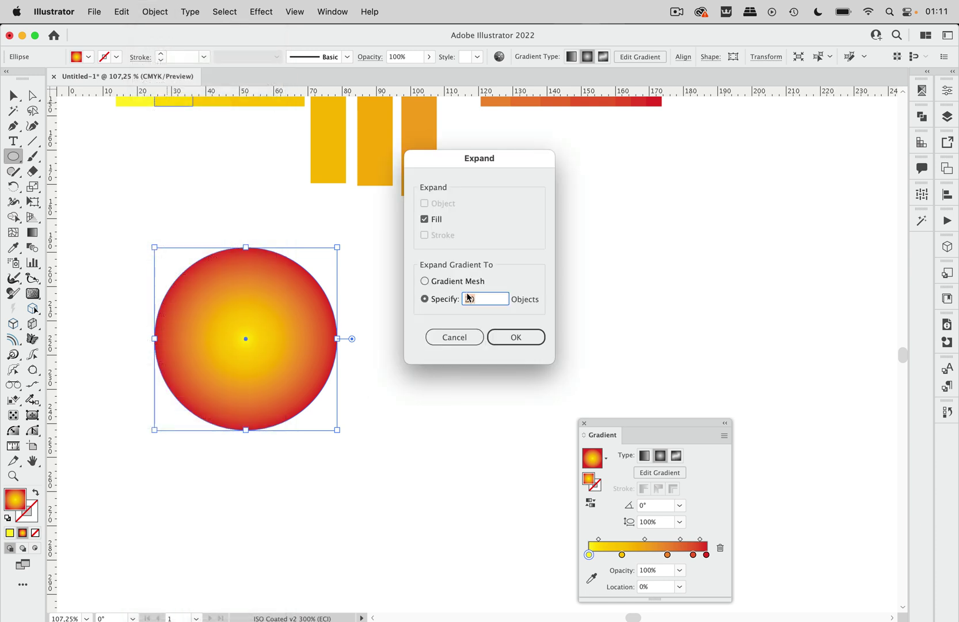
{"action": "left_click", "coordinate": [517, 337]}
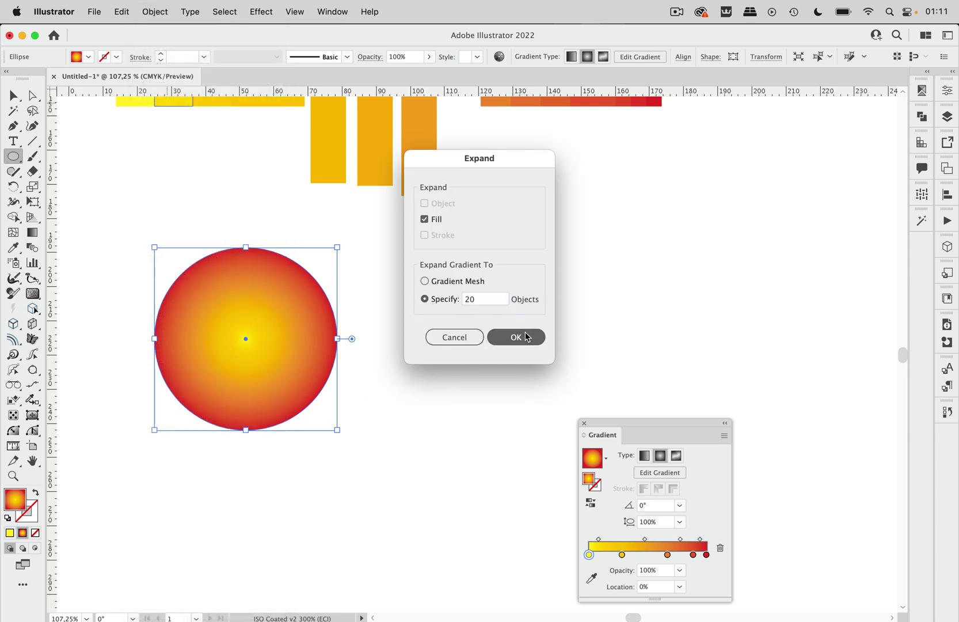
{"action": "left_click", "coordinate": [13, 95]}
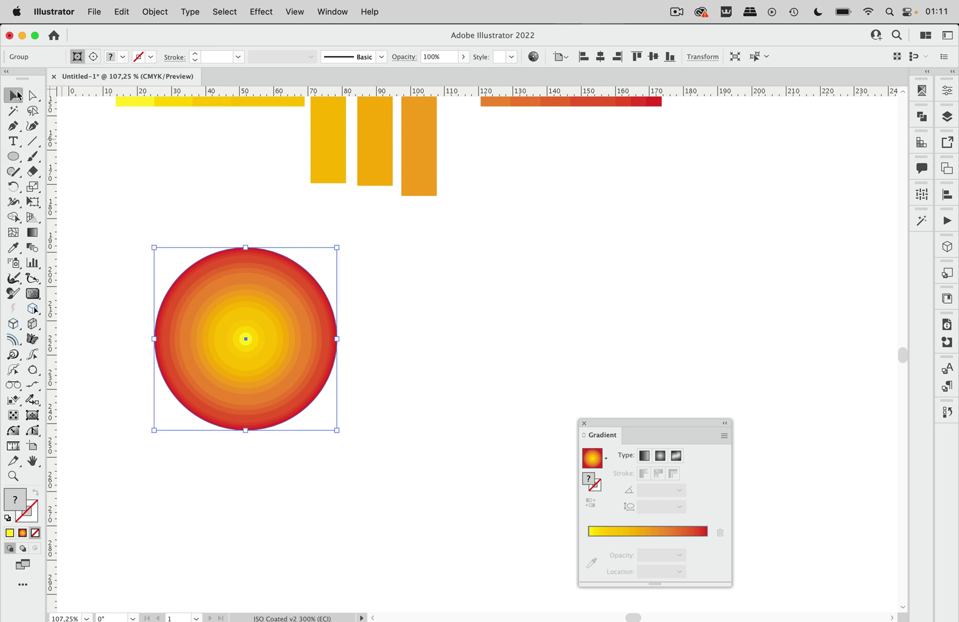
{"action": "scroll", "coordinate": [259, 386], "scroll_direction": "up", "scroll_amount": 5}
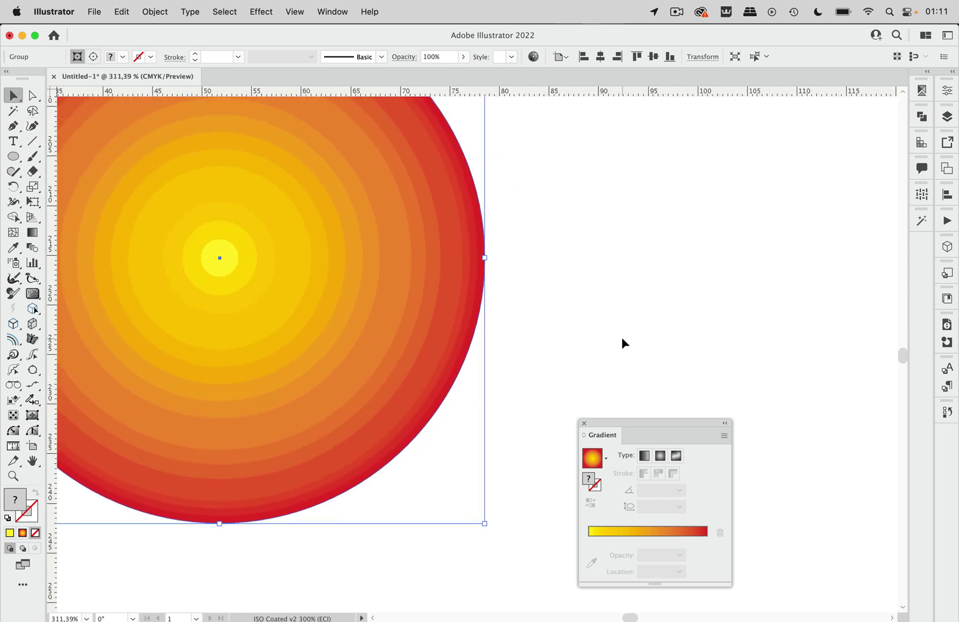
{"action": "scroll", "coordinate": [658, 328], "scroll_direction": "down", "scroll_amount": 5}
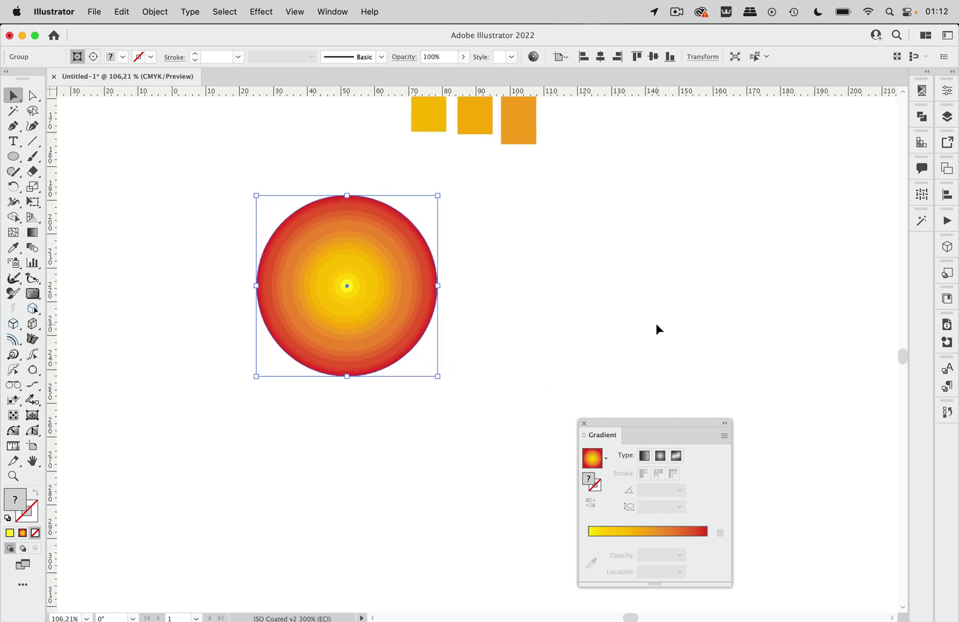
{"action": "scroll", "coordinate": [658, 328], "scroll_direction": "right", "scroll_amount": 3}
{"action": "scroll", "coordinate": [658, 328], "scroll_direction": "down", "scroll_amount": 1}
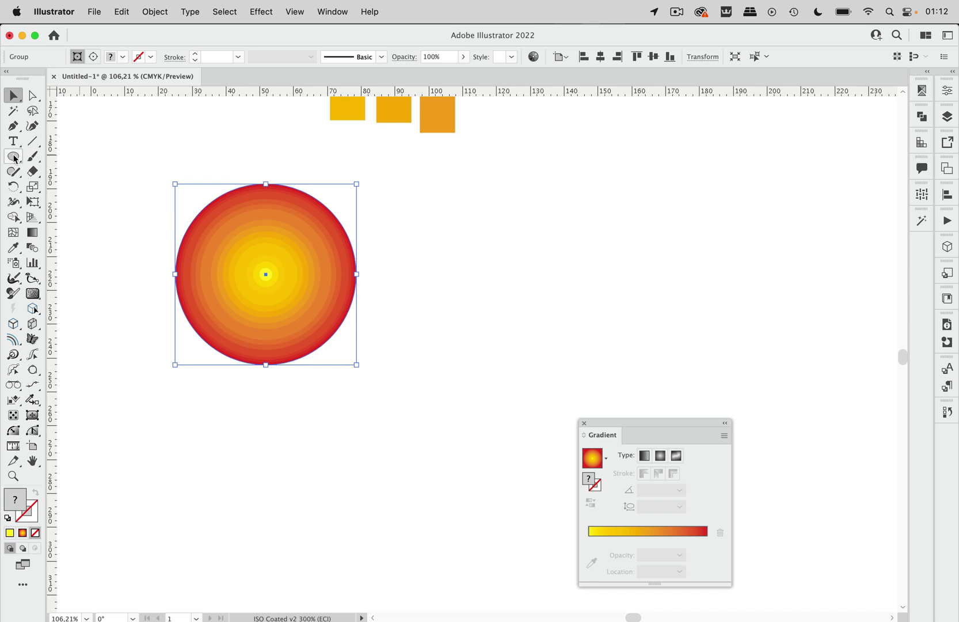
Draw a wide rectangle right of the circle and place the Gradient panel beside it.
{"action": "left_click_drag", "start_coordinate": [15, 158], "coordinate": [45, 155]}
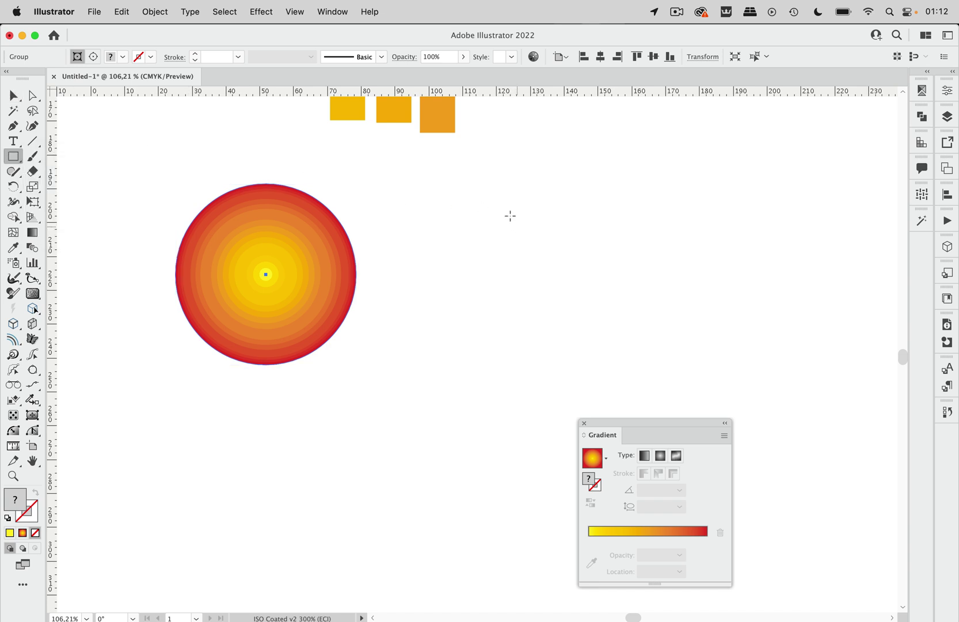
{"action": "left_click_drag", "start_coordinate": [488, 192], "coordinate": [694, 310]}
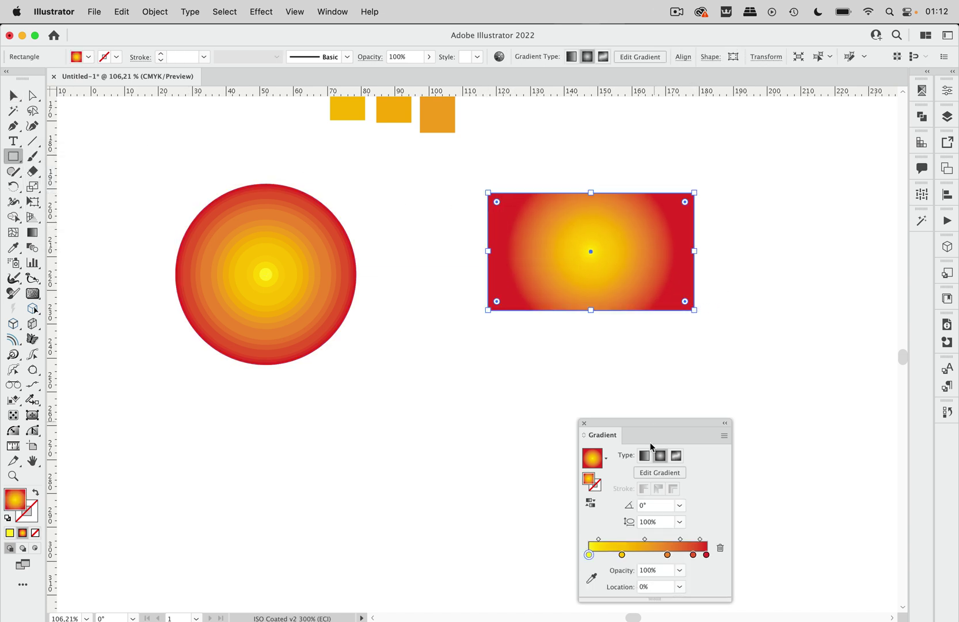
{"action": "left_click_drag", "start_coordinate": [642, 422], "coordinate": [583, 332]}
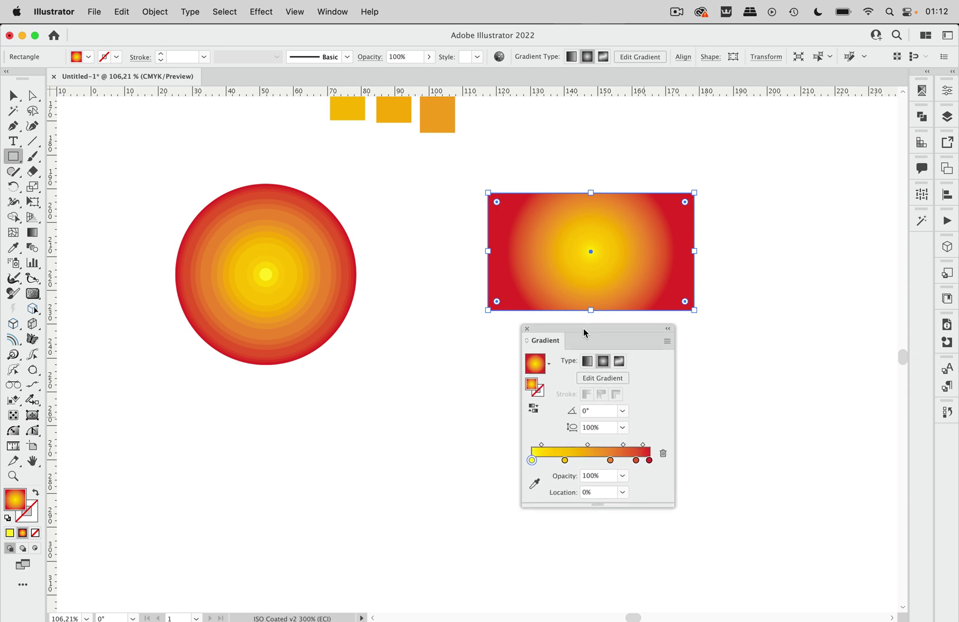
{"action": "scroll", "coordinate": [588, 279], "scroll_direction": "up", "scroll_amount": 5}
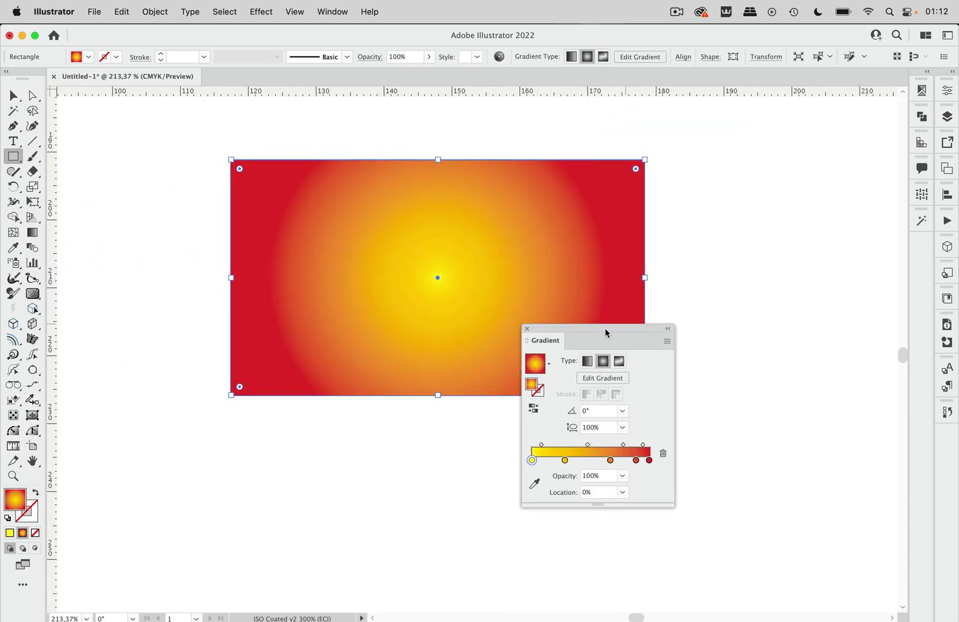
{"action": "left_click_drag", "start_coordinate": [606, 333], "coordinate": [654, 268]}
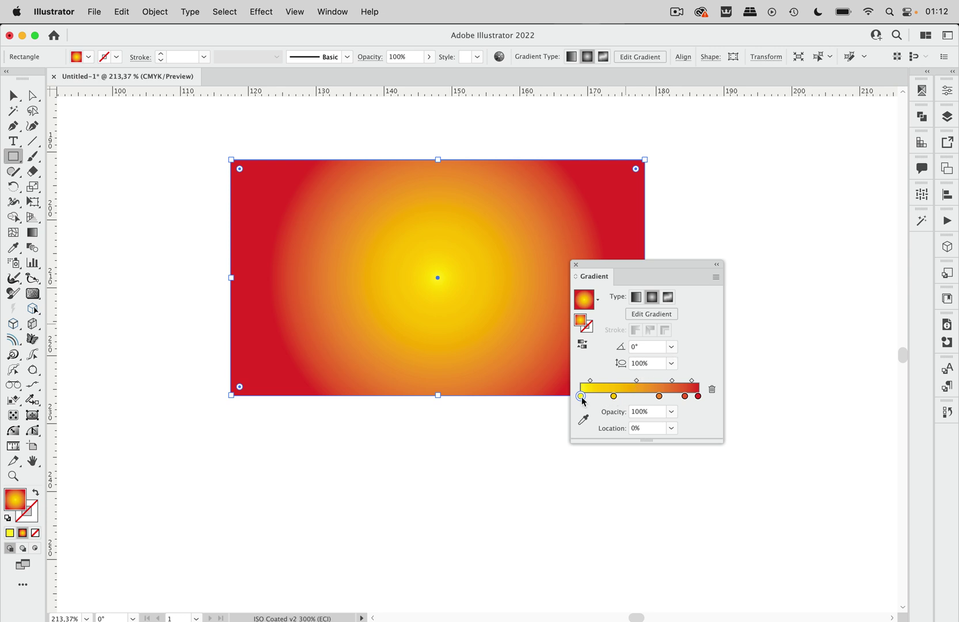
Duplicate the yellow start stop and set it and the neighbouring stop both to 30% location.
{"action": "left_click_drag", "start_coordinate": [582, 397], "coordinate": [601, 397]}
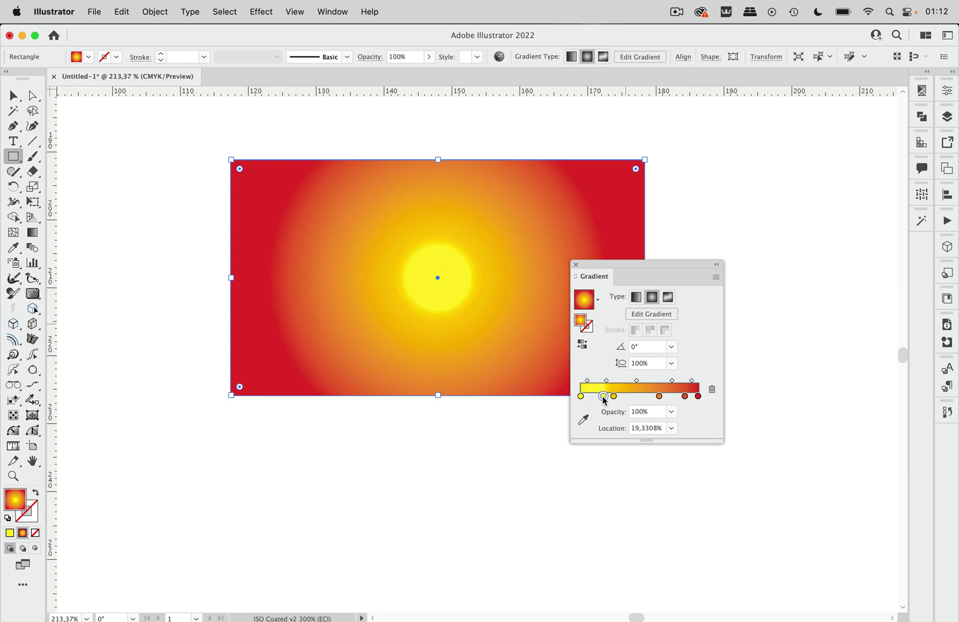
{"action": "left_click_drag", "start_coordinate": [605, 401], "coordinate": [617, 401]}
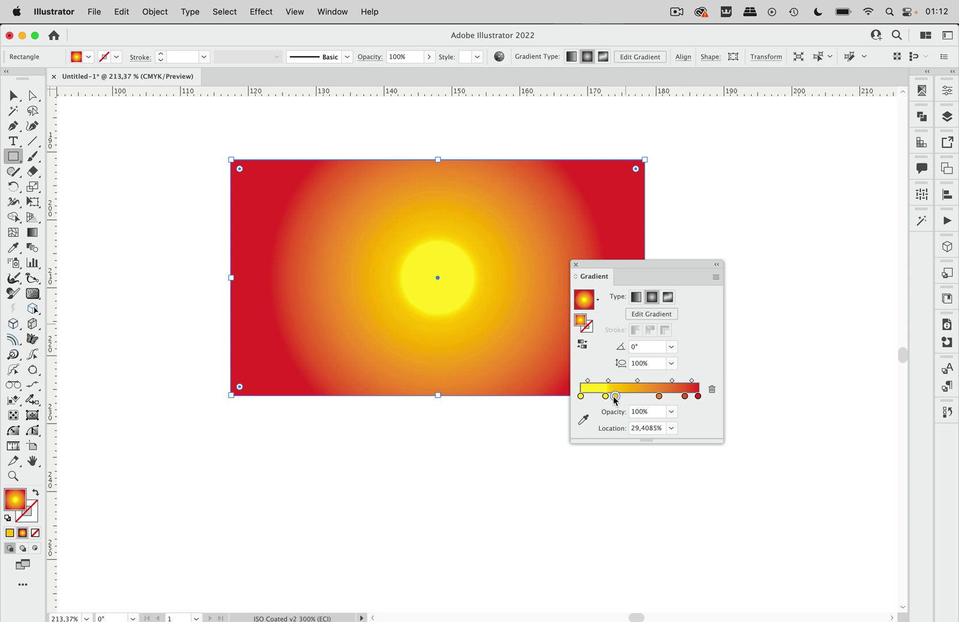
{"action": "left_click", "coordinate": [645, 429]}
{"action": "type", "text": "30"}
{"action": "key", "text": "Return"}
{"action": "left_click", "coordinate": [605, 396]}
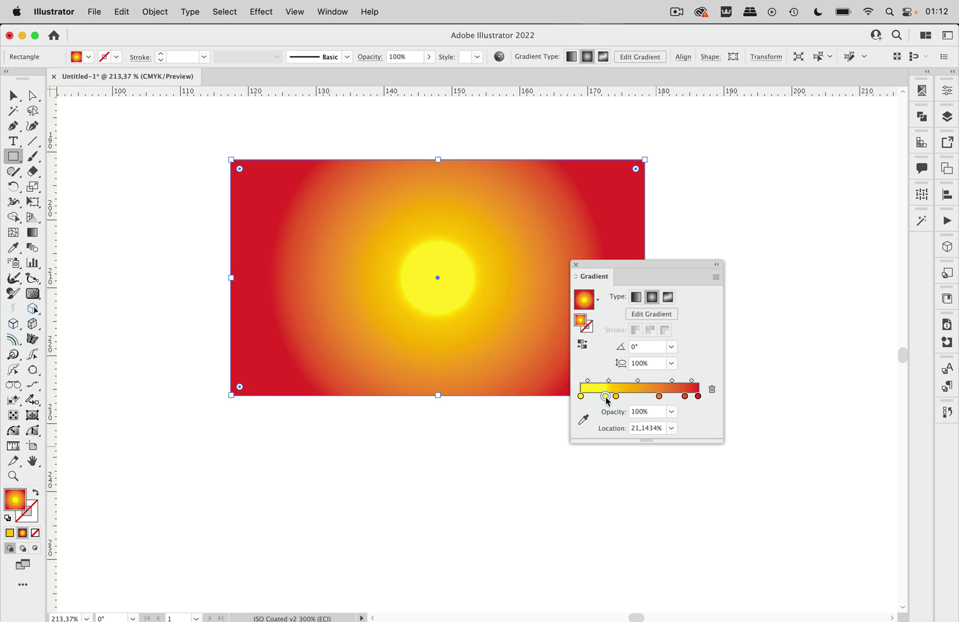
{"action": "left_click", "coordinate": [648, 431]}
{"action": "type", "text": "30"}
{"action": "key", "text": "Return"}
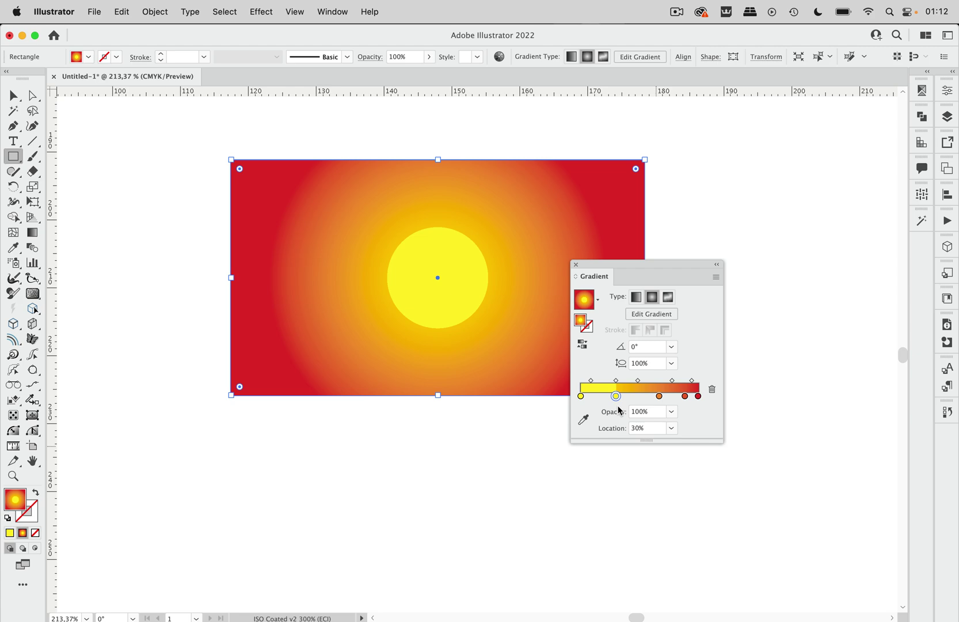
Set the yellow gradient stop's location to exactly 30%, discarding a stray extra stop.
{"action": "scroll", "coordinate": [494, 252], "scroll_direction": "up", "scroll_amount": 5}
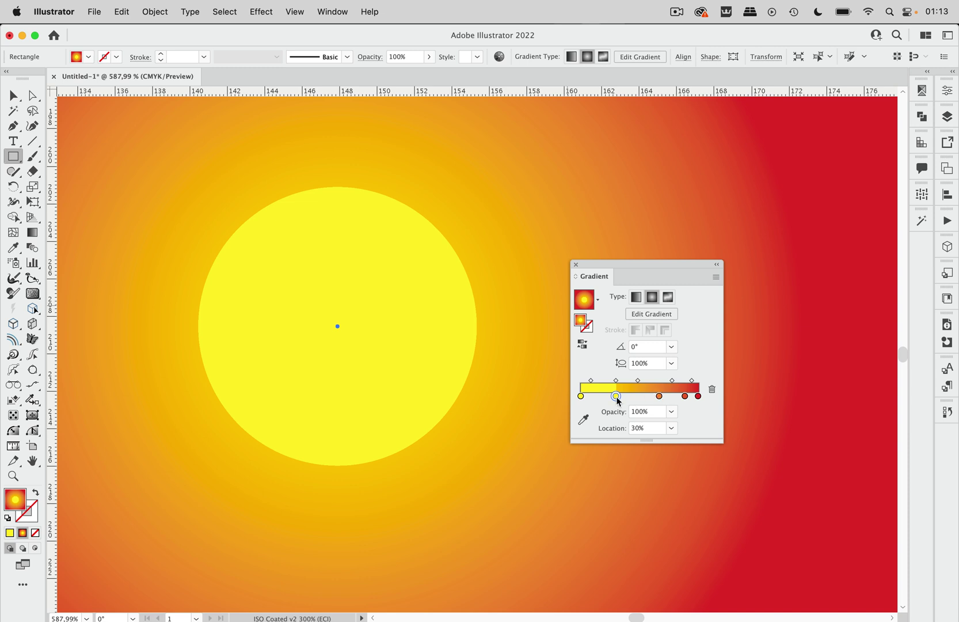
{"action": "left_click_drag", "start_coordinate": [617, 400], "coordinate": [649, 401]}
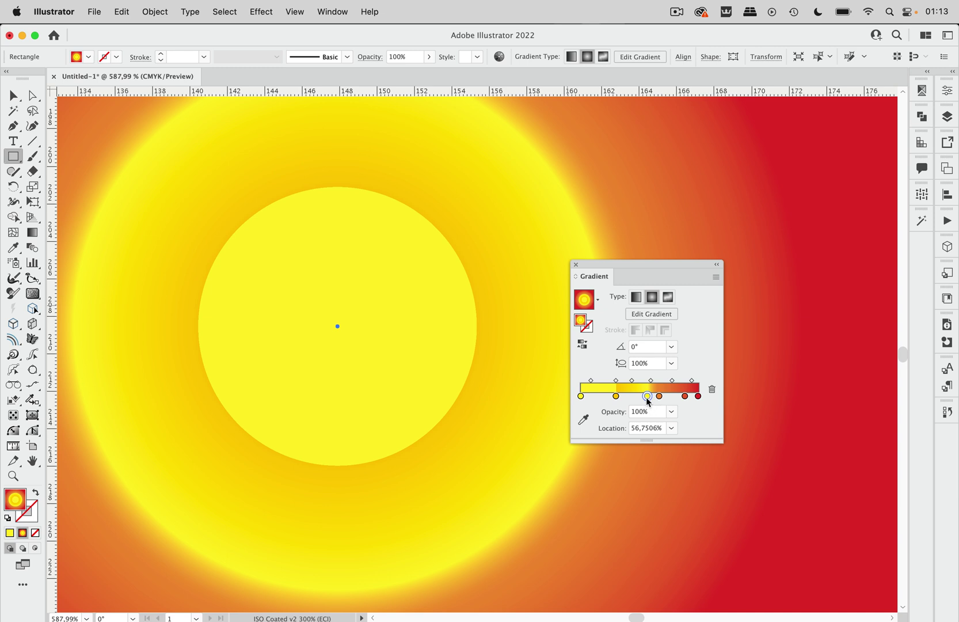
{"action": "mouse_move", "coordinate": [646, 398]}
{"action": "left_mouse_down"}
{"action": "mouse_move", "coordinate": [647, 419]}
{"action": "mouse_move", "coordinate": [628, 398]}
{"action": "mouse_move", "coordinate": [646, 402]}
{"action": "left_mouse_up"}
{"action": "left_click", "coordinate": [616, 397]}
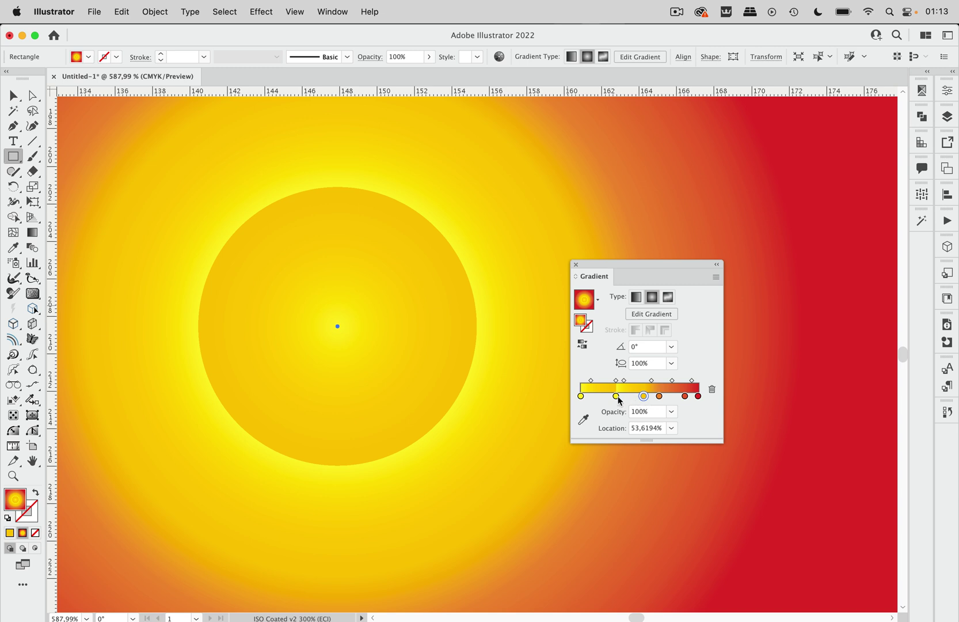
{"action": "mouse_move", "coordinate": [619, 399]}
{"action": "left_mouse_down"}
{"action": "mouse_move", "coordinate": [631, 400]}
{"action": "mouse_move", "coordinate": [612, 400]}
{"action": "left_mouse_up"}
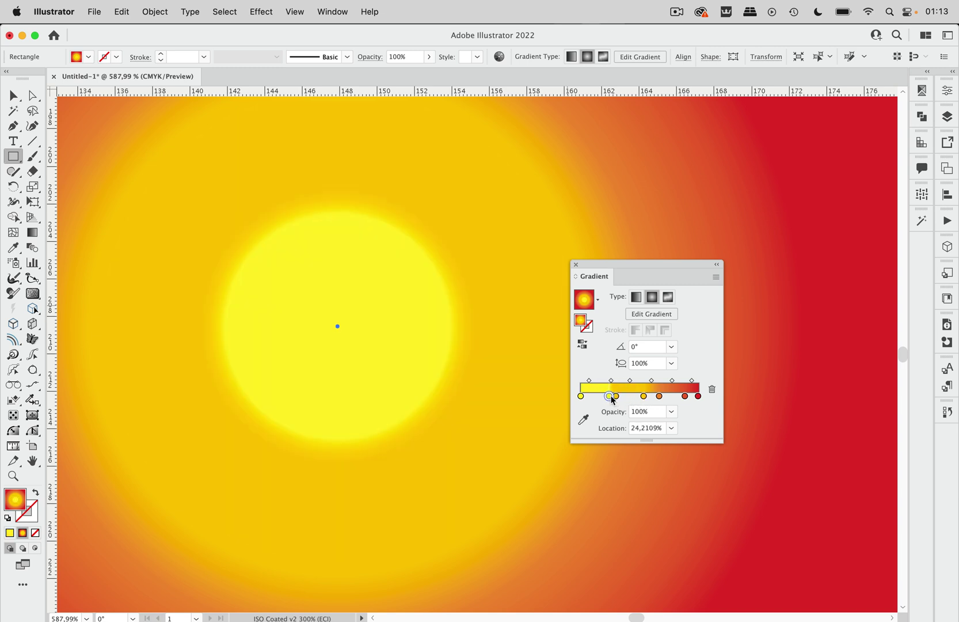
{"action": "left_click", "coordinate": [637, 429]}
{"action": "type", "text": "30"}
{"action": "key", "text": "Return"}
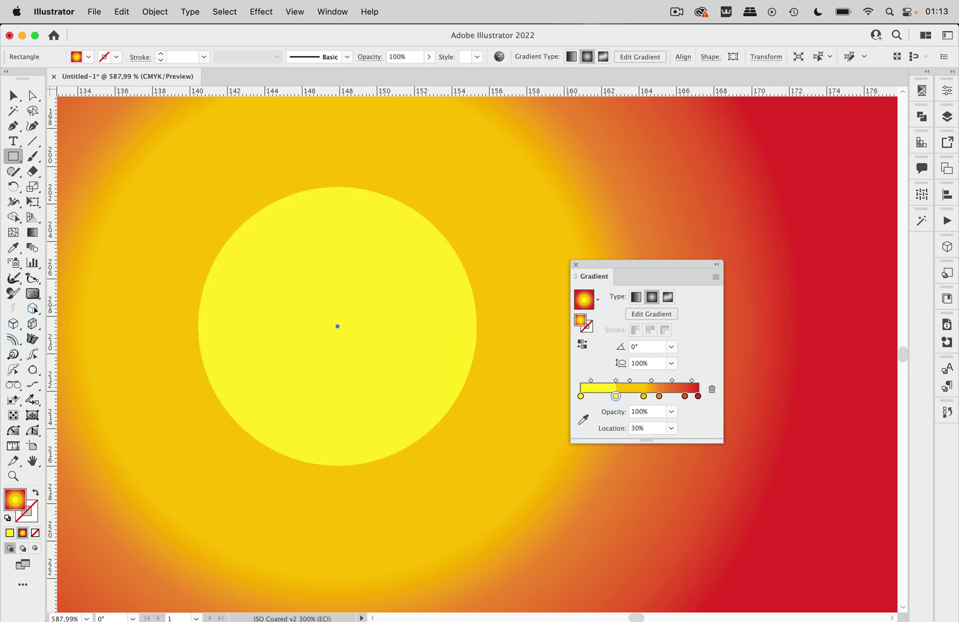
Move the golden stop's location to 55%.
{"action": "left_click_drag", "start_coordinate": [643, 397], "coordinate": [648, 398]}
{"action": "left_click", "coordinate": [644, 432]}
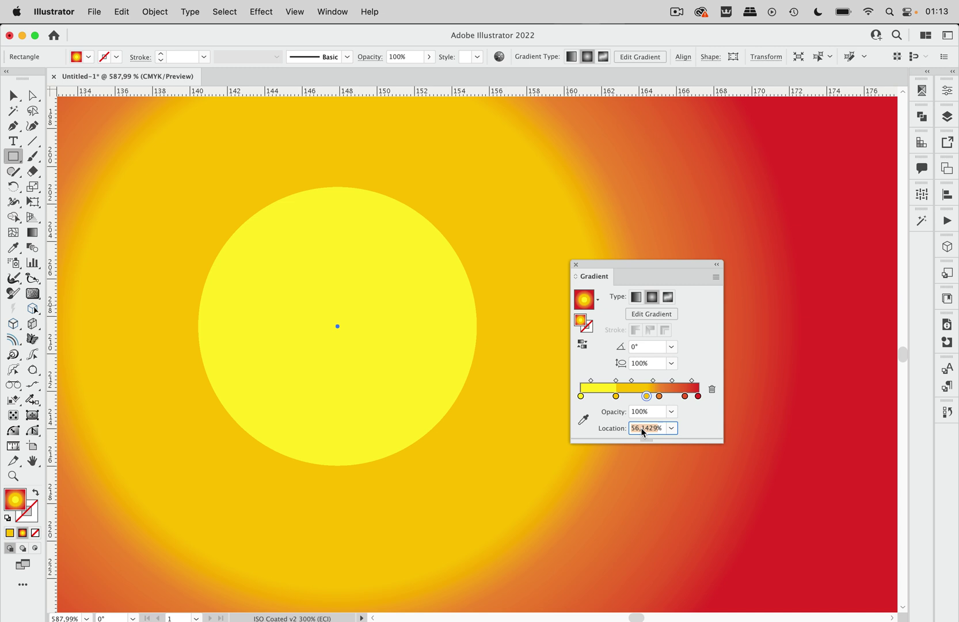
{"action": "type", "text": "55"}
{"action": "key", "text": "Return"}
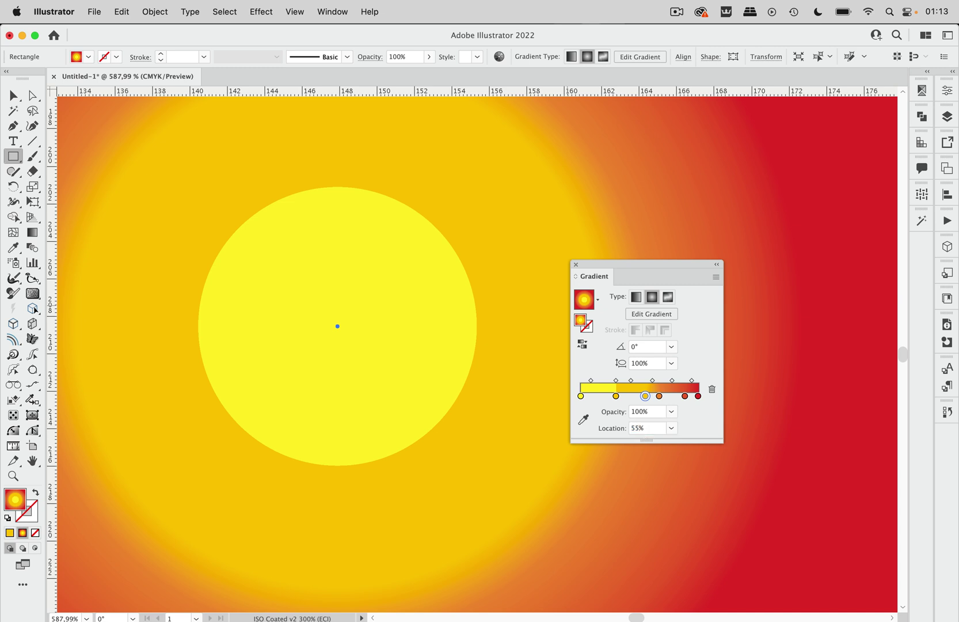
Duplicate the orange stop, set the original to 55% for a hard edge, and place the copy near 76%.
{"action": "left_click", "coordinate": [660, 396]}
{"action": "left_click_drag", "start_coordinate": [660, 396], "coordinate": [675, 396]}
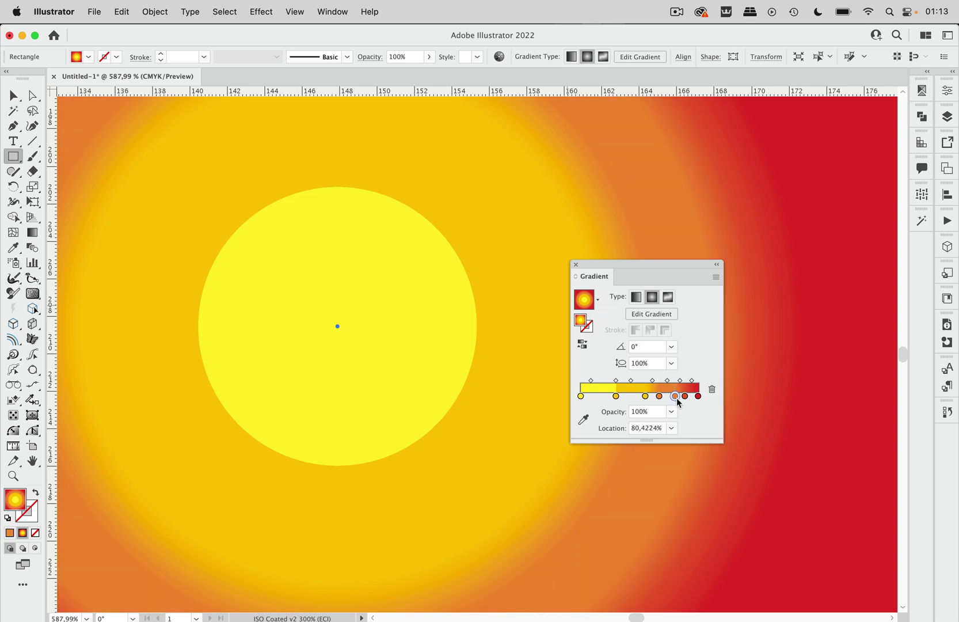
{"action": "left_click", "coordinate": [660, 396]}
{"action": "left_click", "coordinate": [648, 428]}
{"action": "type", "text": "55"}
{"action": "key", "text": "Return"}
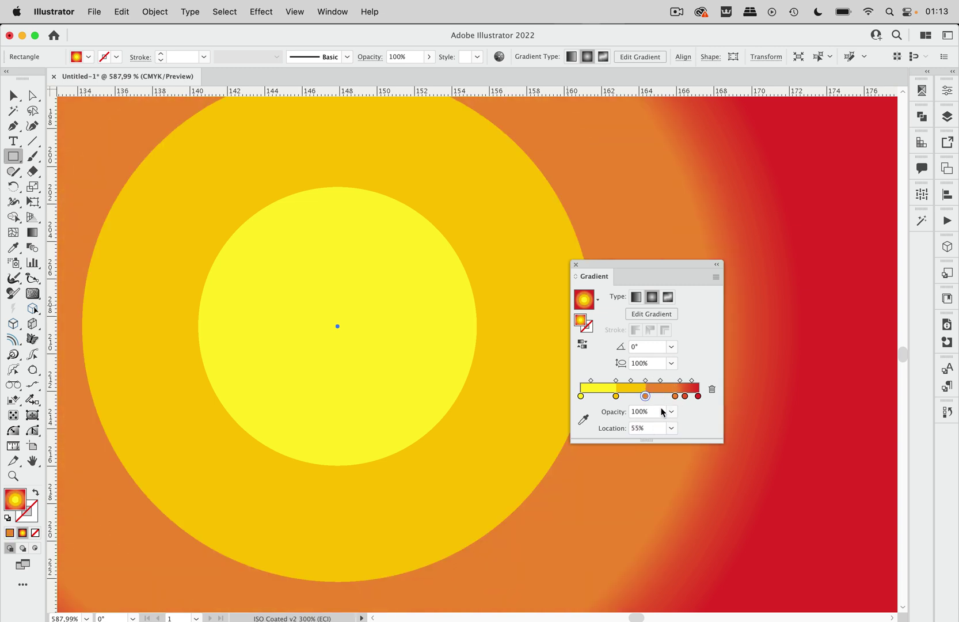
{"action": "left_click_drag", "start_coordinate": [674, 396], "coordinate": [670, 396]}
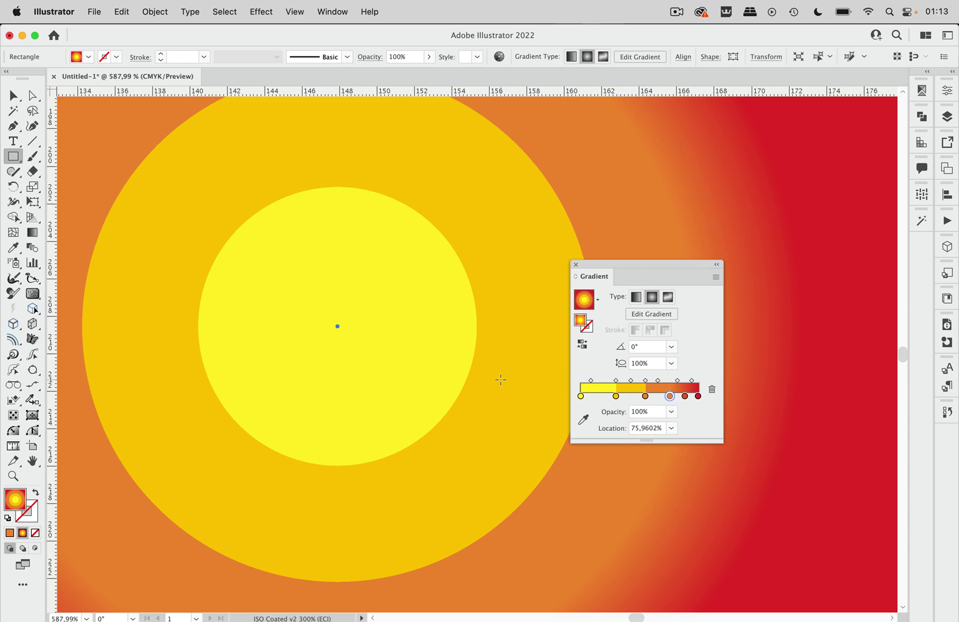
Zoom out, select the gradient rectangle, and open Window > Astute Graphics > Gradient Forge.
{"action": "scroll", "coordinate": [500, 379], "scroll_direction": "down", "scroll_amount": 5}
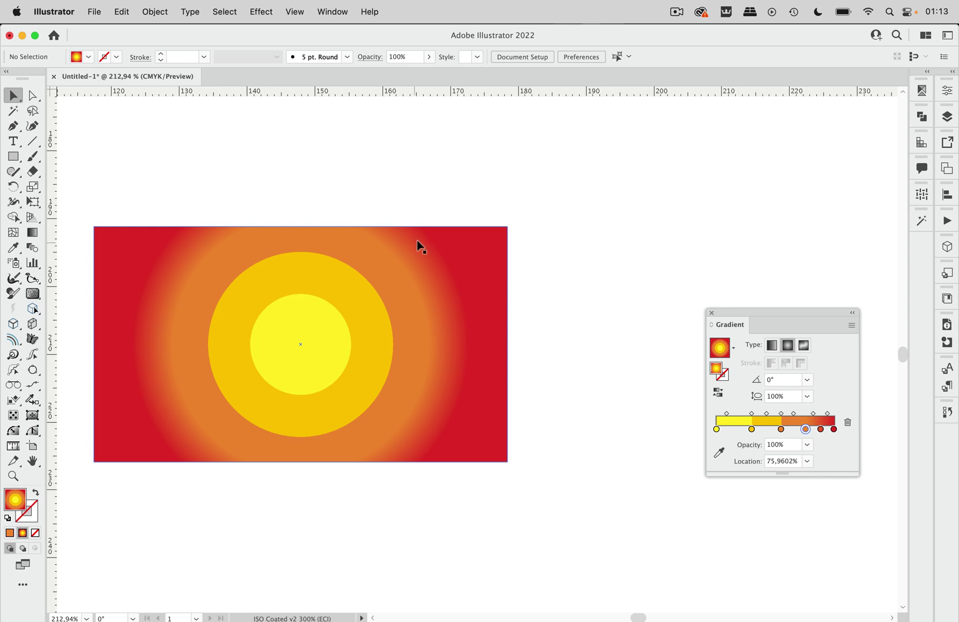
{"action": "left_click", "coordinate": [405, 262]}
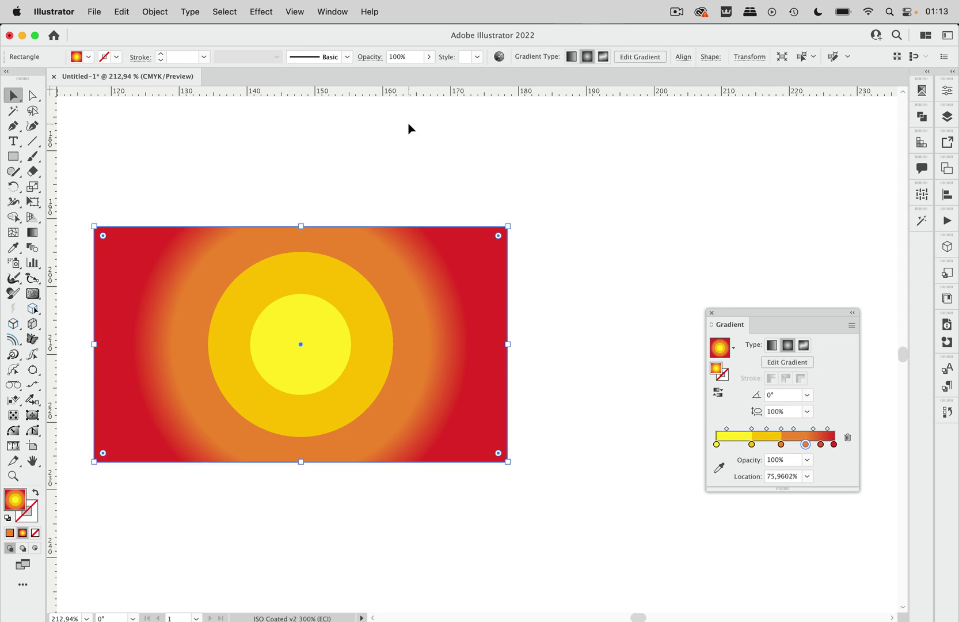
{"action": "left_click", "coordinate": [340, 12]}
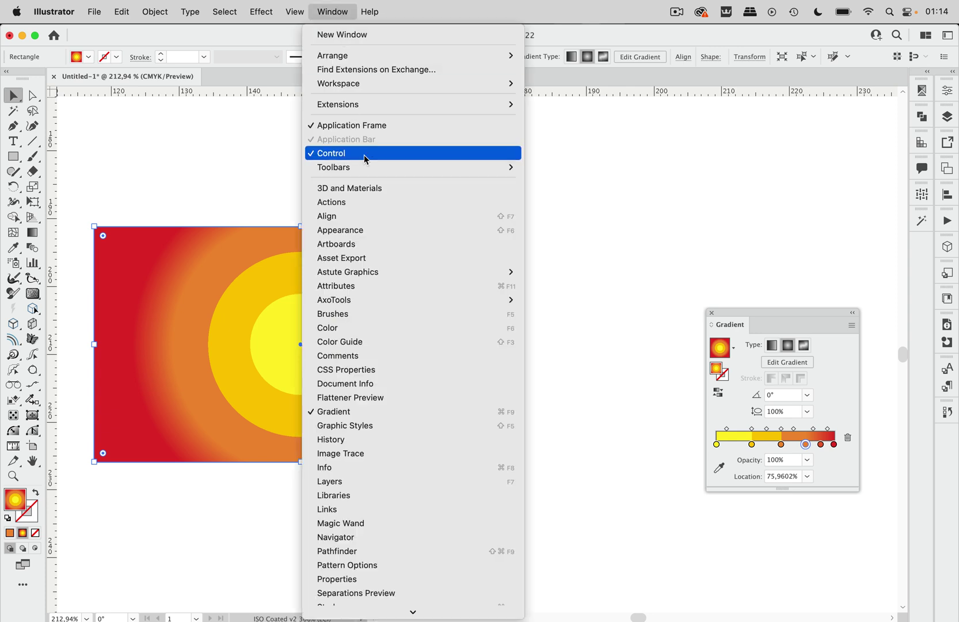
{"action": "mouse_move", "coordinate": [366, 275]}
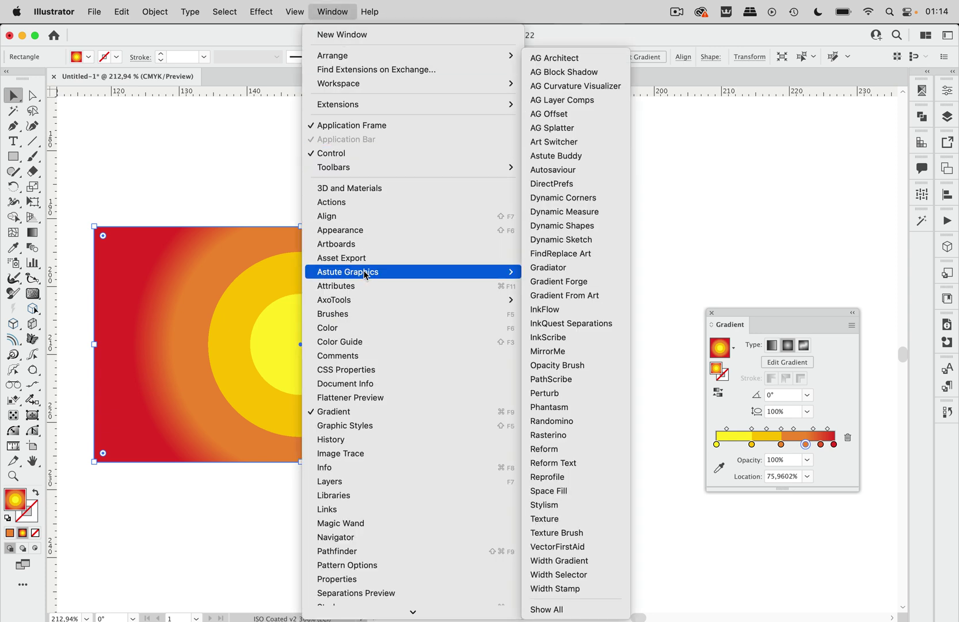
{"action": "left_click", "coordinate": [576, 282]}
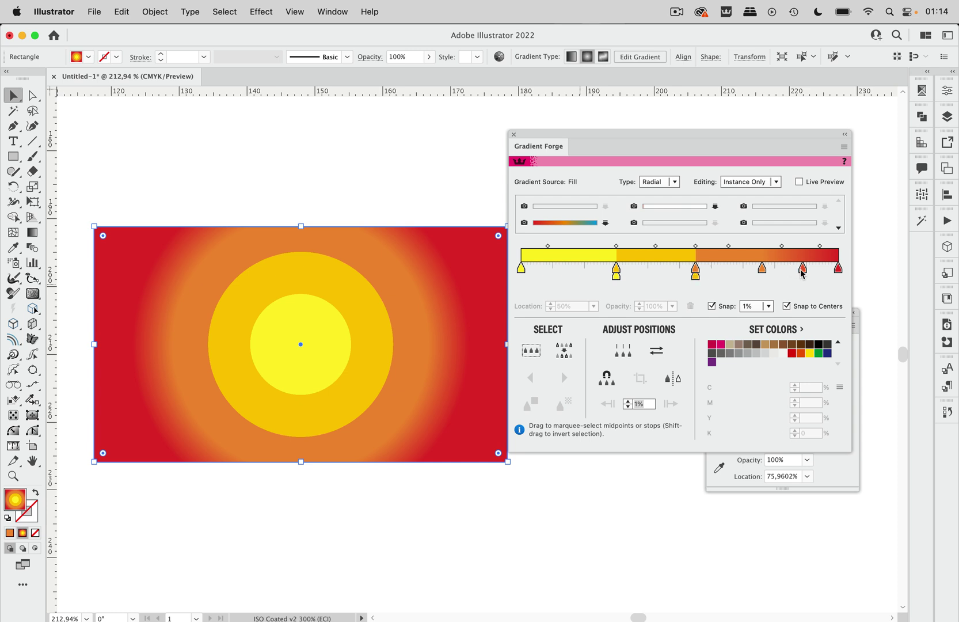
Duplicate a reddish stop and stack the 71% stop pair into a hard edge at 73.5%.
{"action": "left_click_drag", "start_coordinate": [802, 268], "coordinate": [763, 270]}
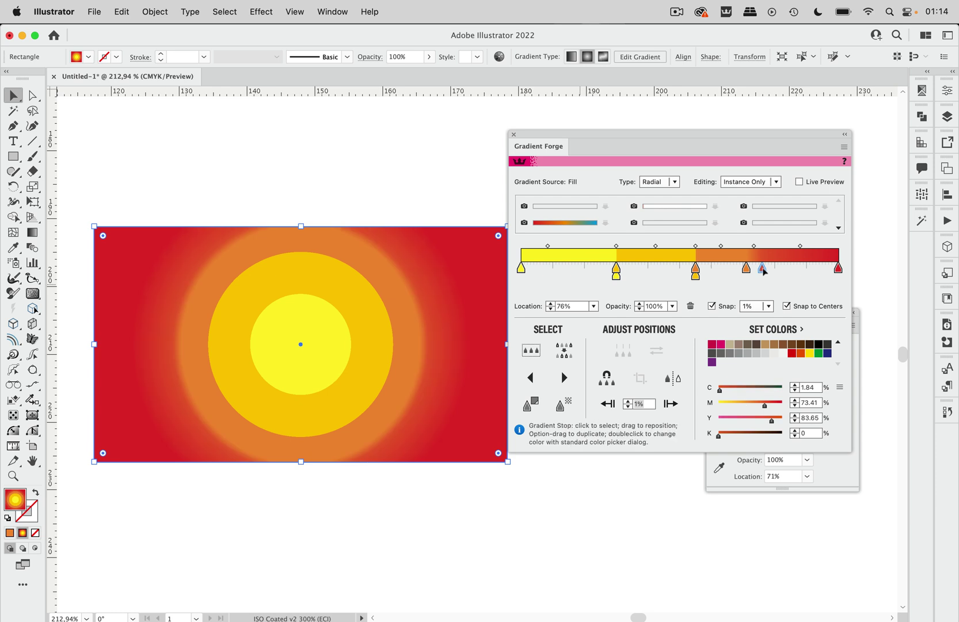
{"action": "left_click_drag", "start_coordinate": [763, 271], "coordinate": [800, 270]}
{"action": "left_click", "coordinate": [839, 268]}
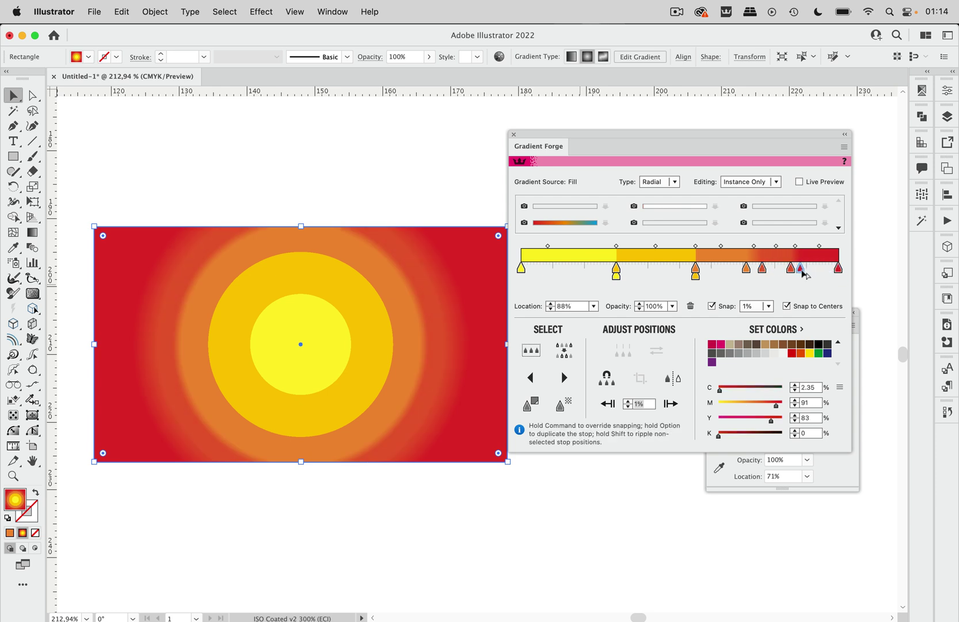
{"action": "left_click", "coordinate": [746, 269]}
{"action": "left_click", "coordinate": [763, 268], "text": "shift"}
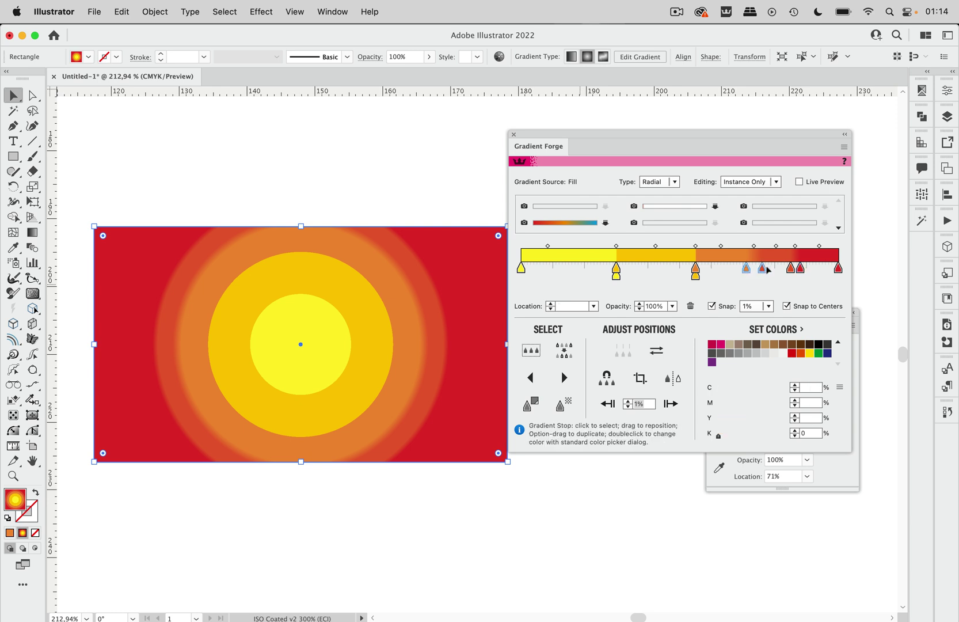
{"action": "left_click", "coordinate": [844, 148]}
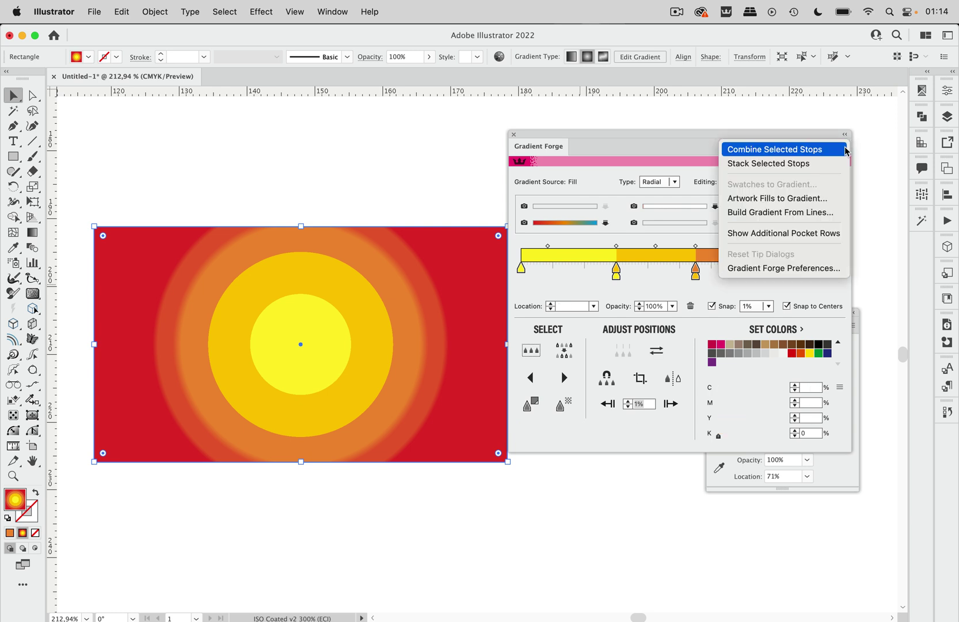
{"action": "left_click", "coordinate": [826, 163]}
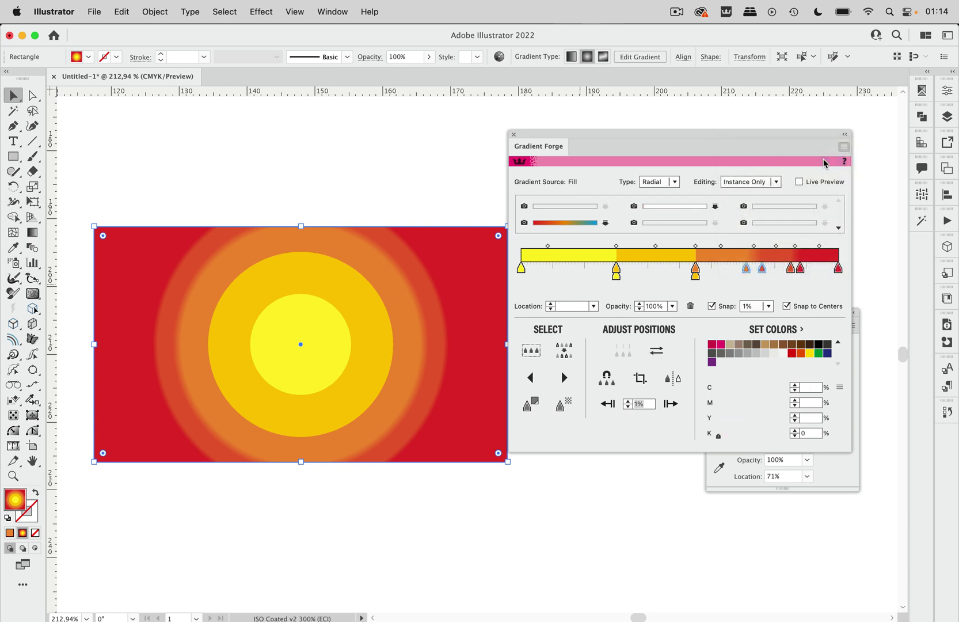
Stack the selected red stops into a second hard edge at 86.5%.
{"action": "left_click", "coordinate": [800, 268], "text": "shift"}
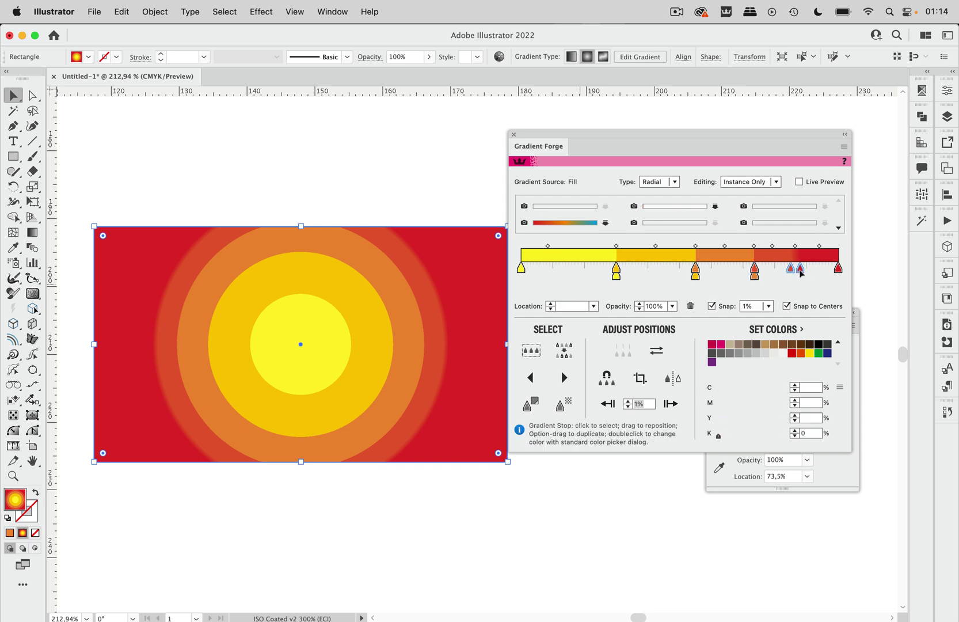
{"action": "left_click", "coordinate": [844, 148]}
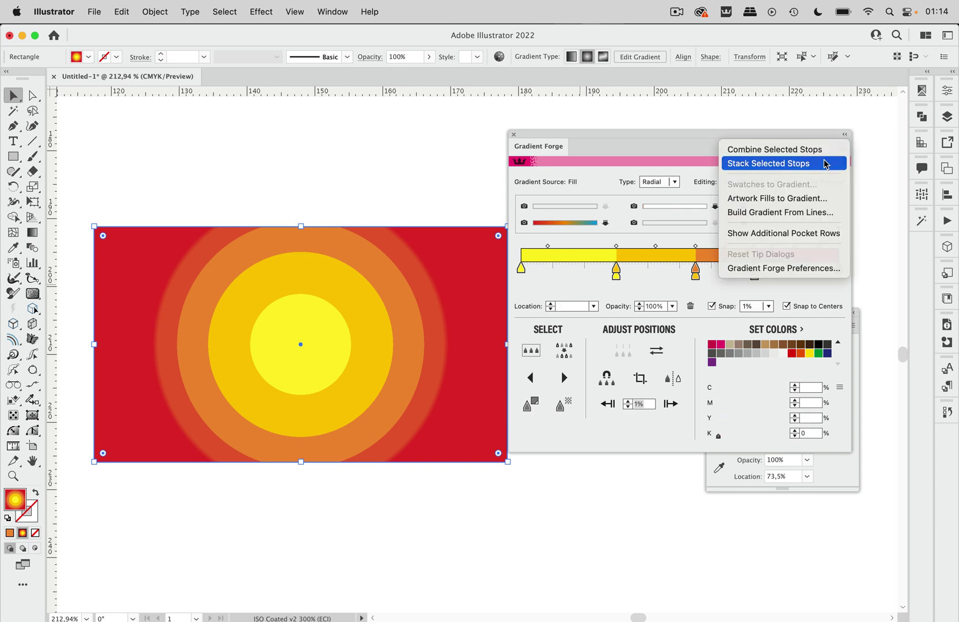
{"action": "left_click", "coordinate": [829, 163]}
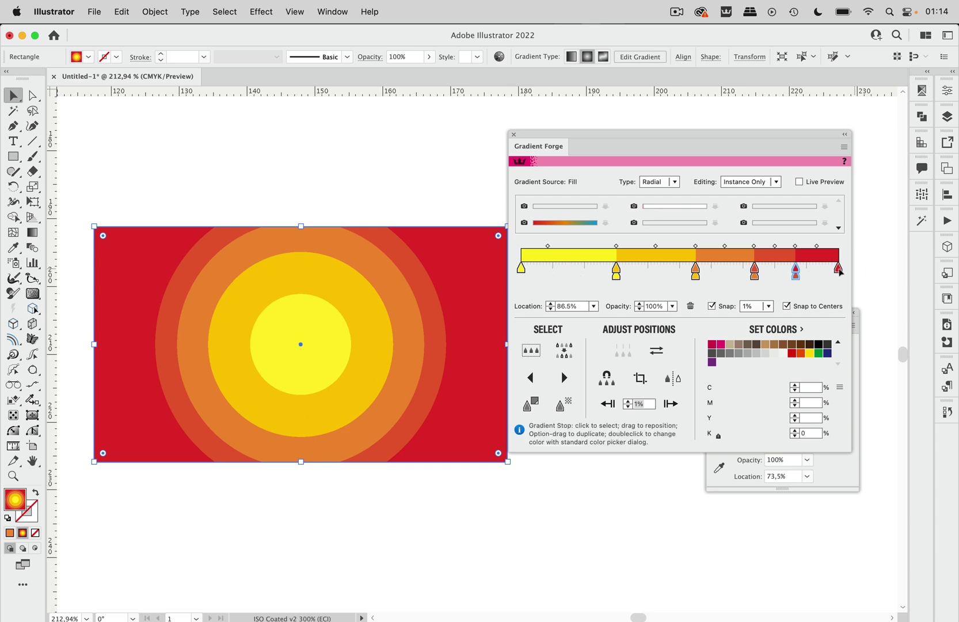
Copy the red end stop to 9% and push the yellow stop against it for a centre dot.
{"action": "left_click_drag", "start_coordinate": [840, 272], "coordinate": [572, 270]}
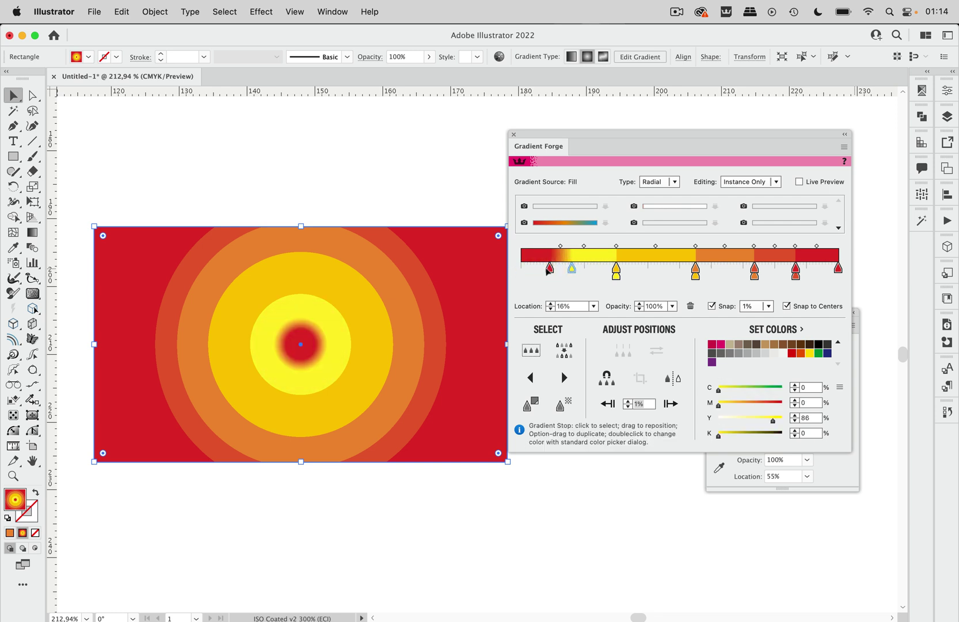
{"action": "left_click", "coordinate": [550, 269]}
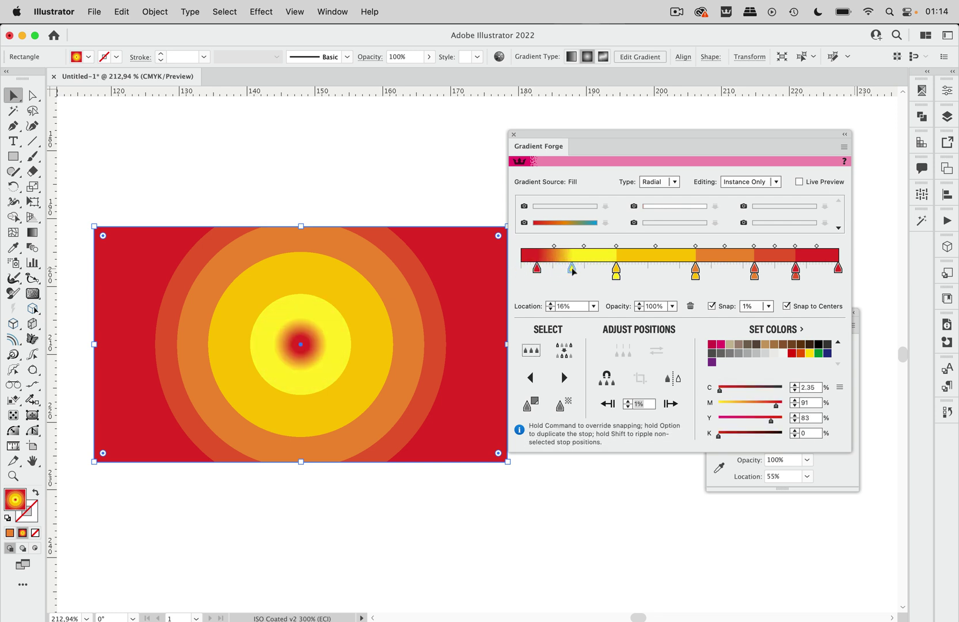
{"action": "left_click_drag", "start_coordinate": [571, 268], "coordinate": [564, 291]}
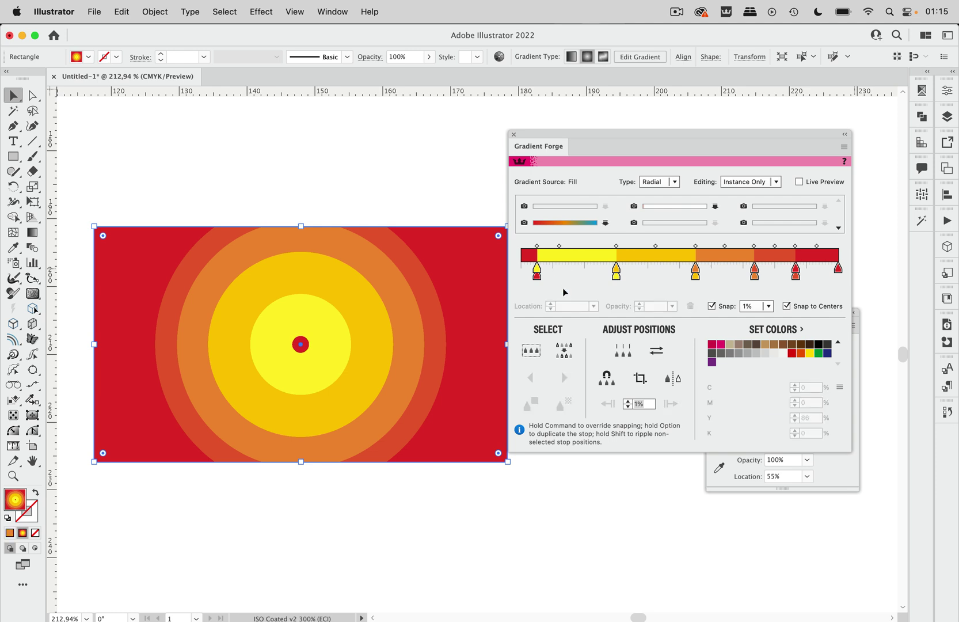
Close Gradient Forge and move the standard Gradient panel up and to the left.
{"action": "left_click", "coordinate": [513, 135]}
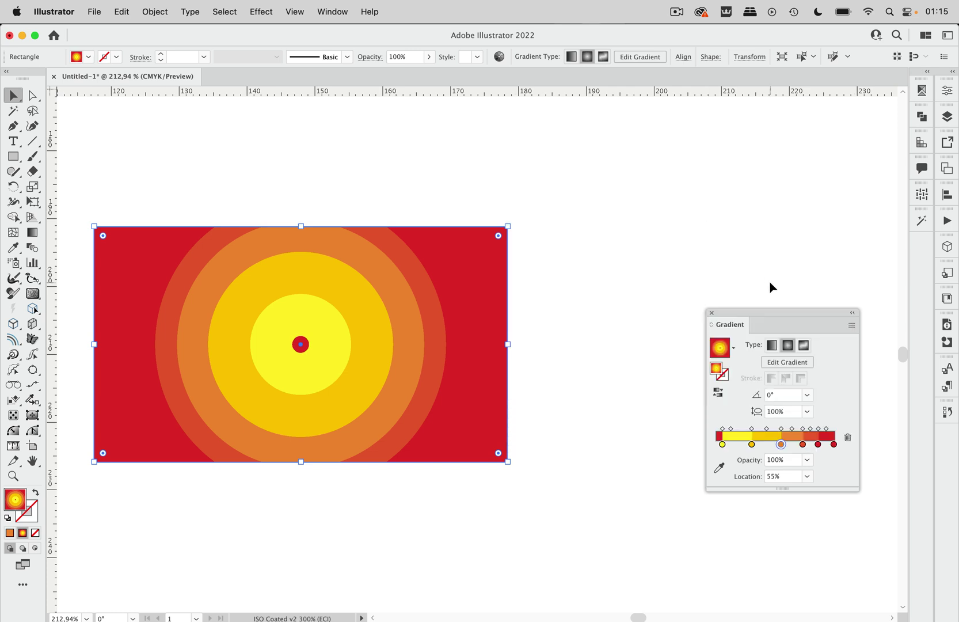
{"action": "left_click_drag", "start_coordinate": [760, 310], "coordinate": [704, 229]}
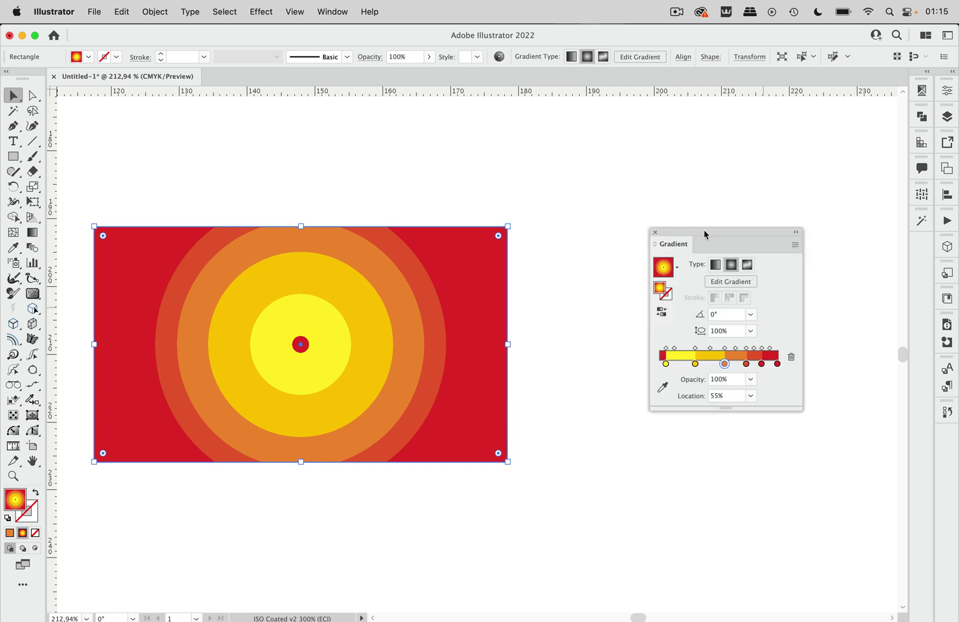